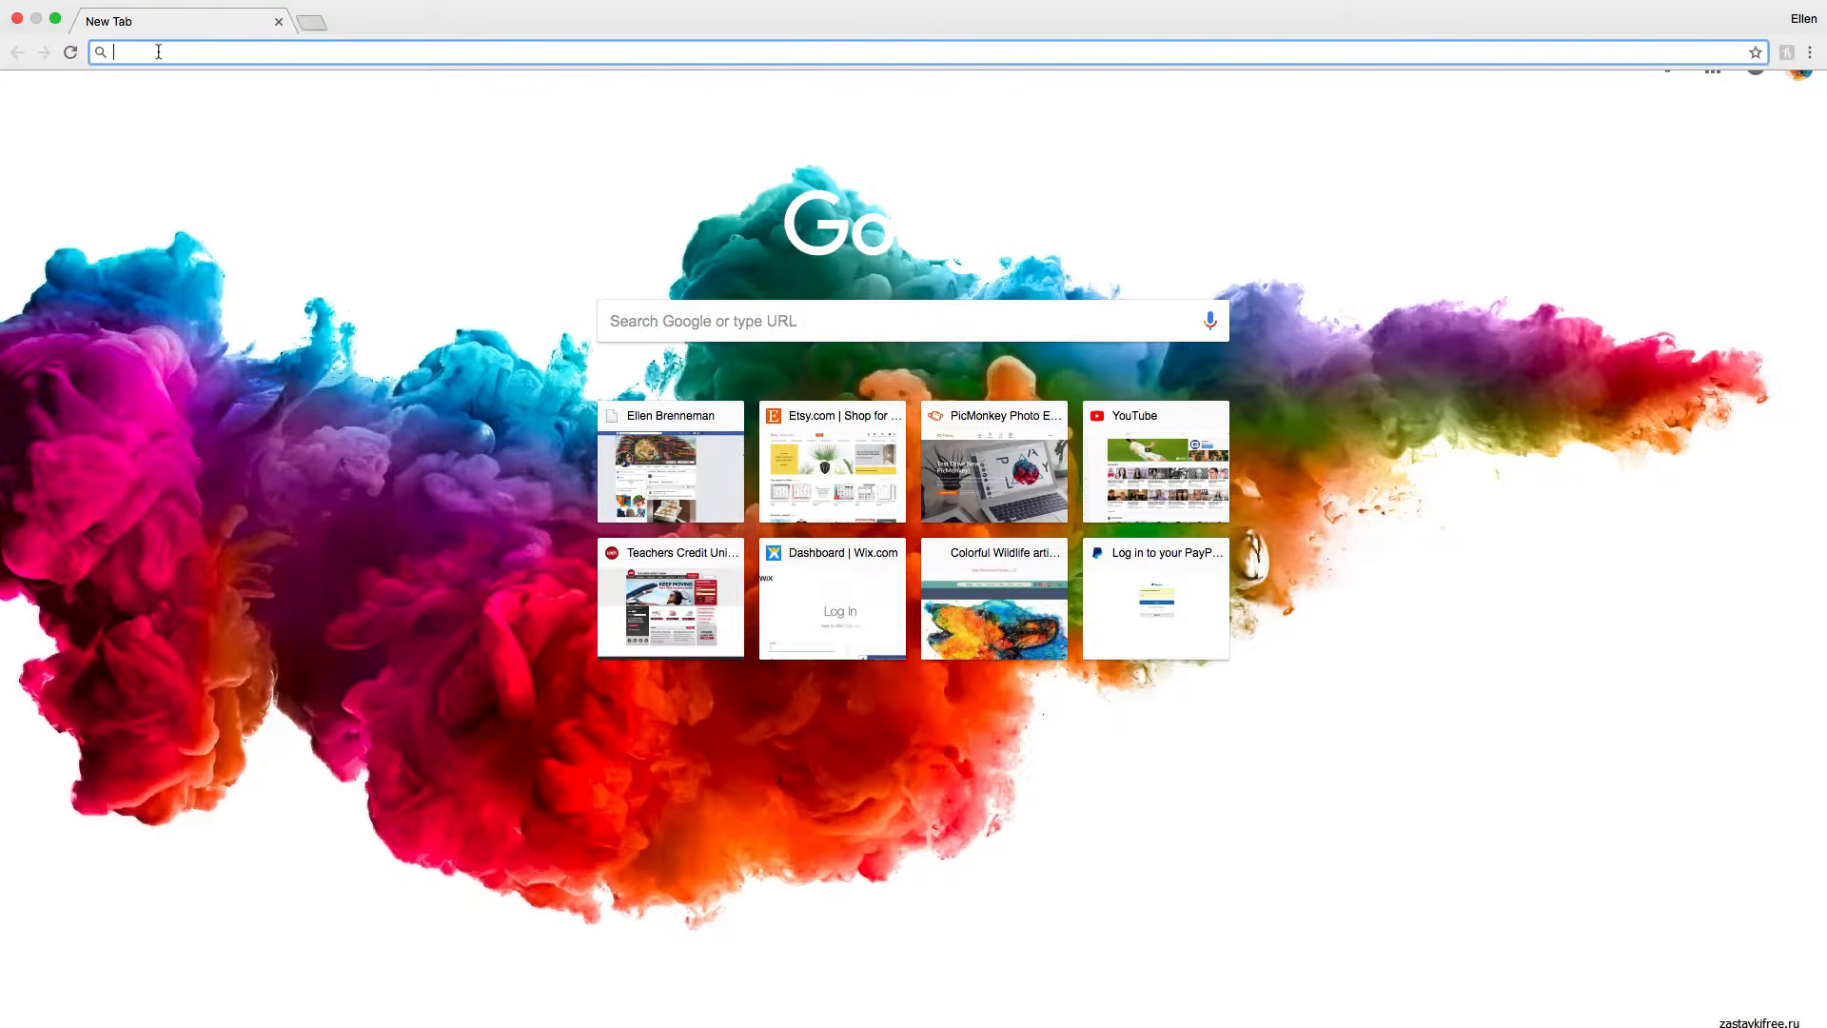
Open befunky.com in full-screen view and start its online photo editor.
{"action": "mouse_move", "coordinate": [511, 3]}
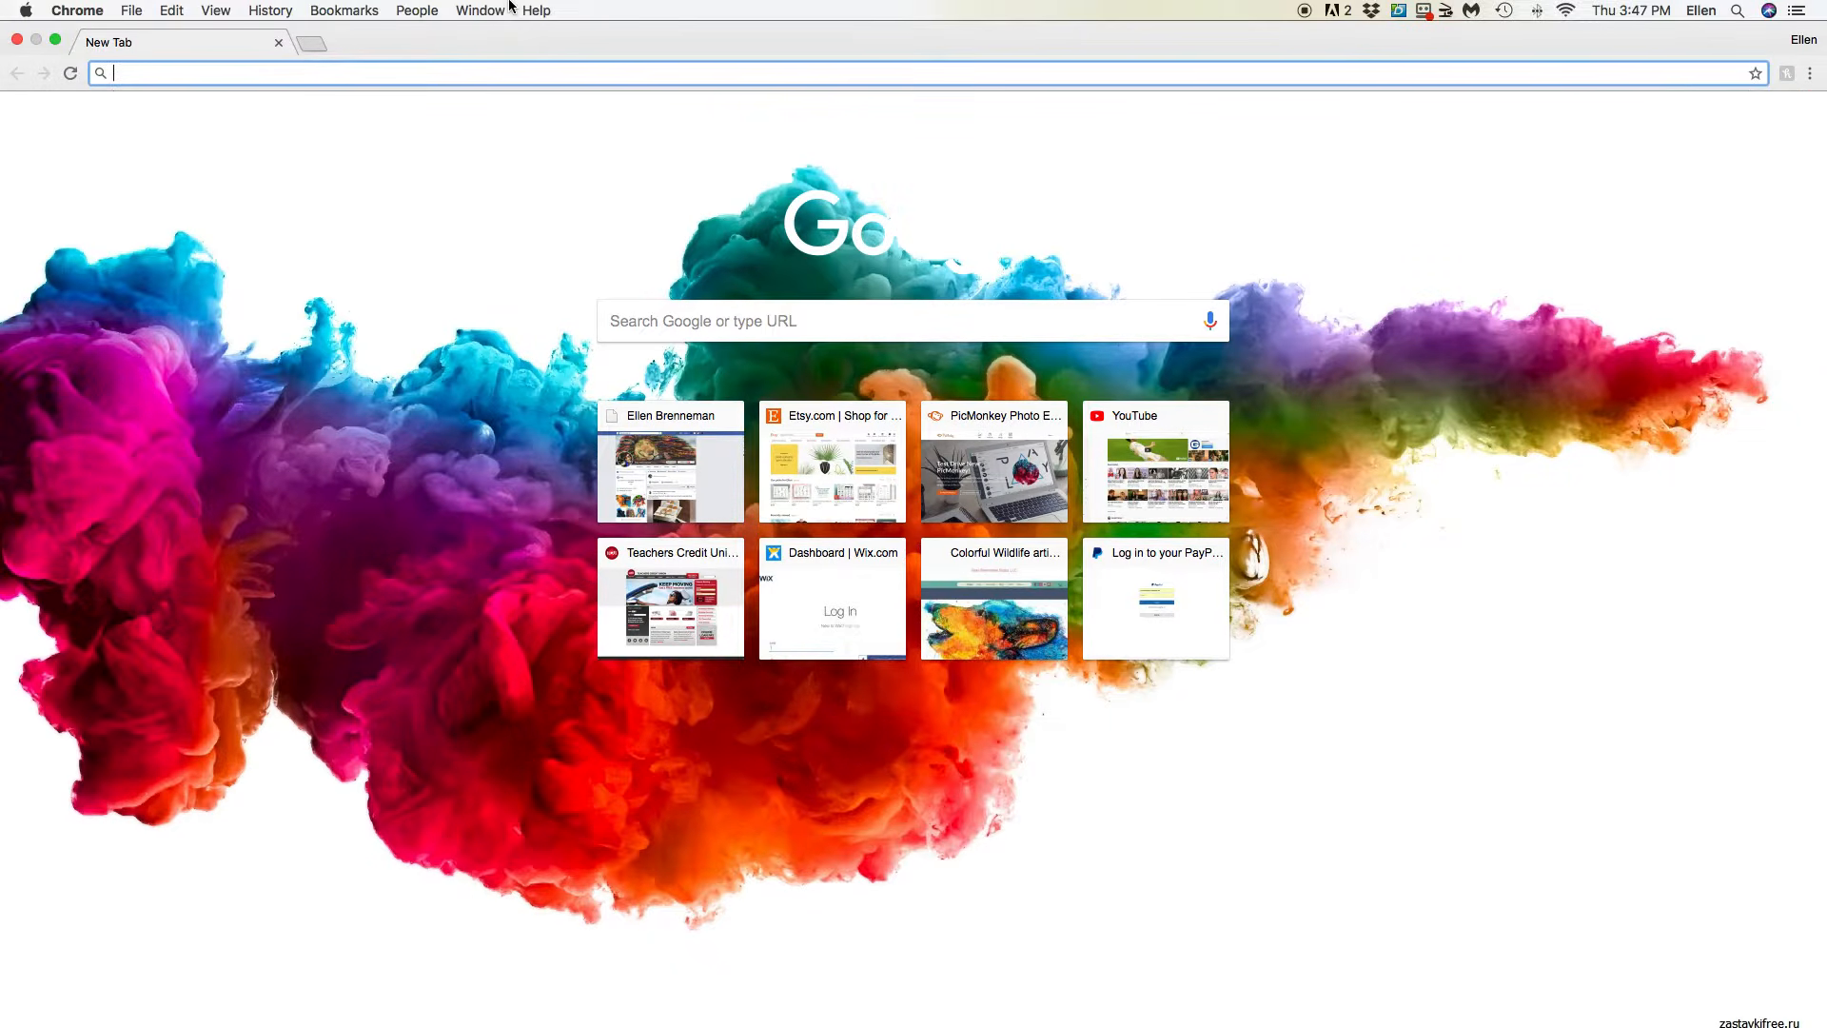
{"action": "type", "text": "befu"}
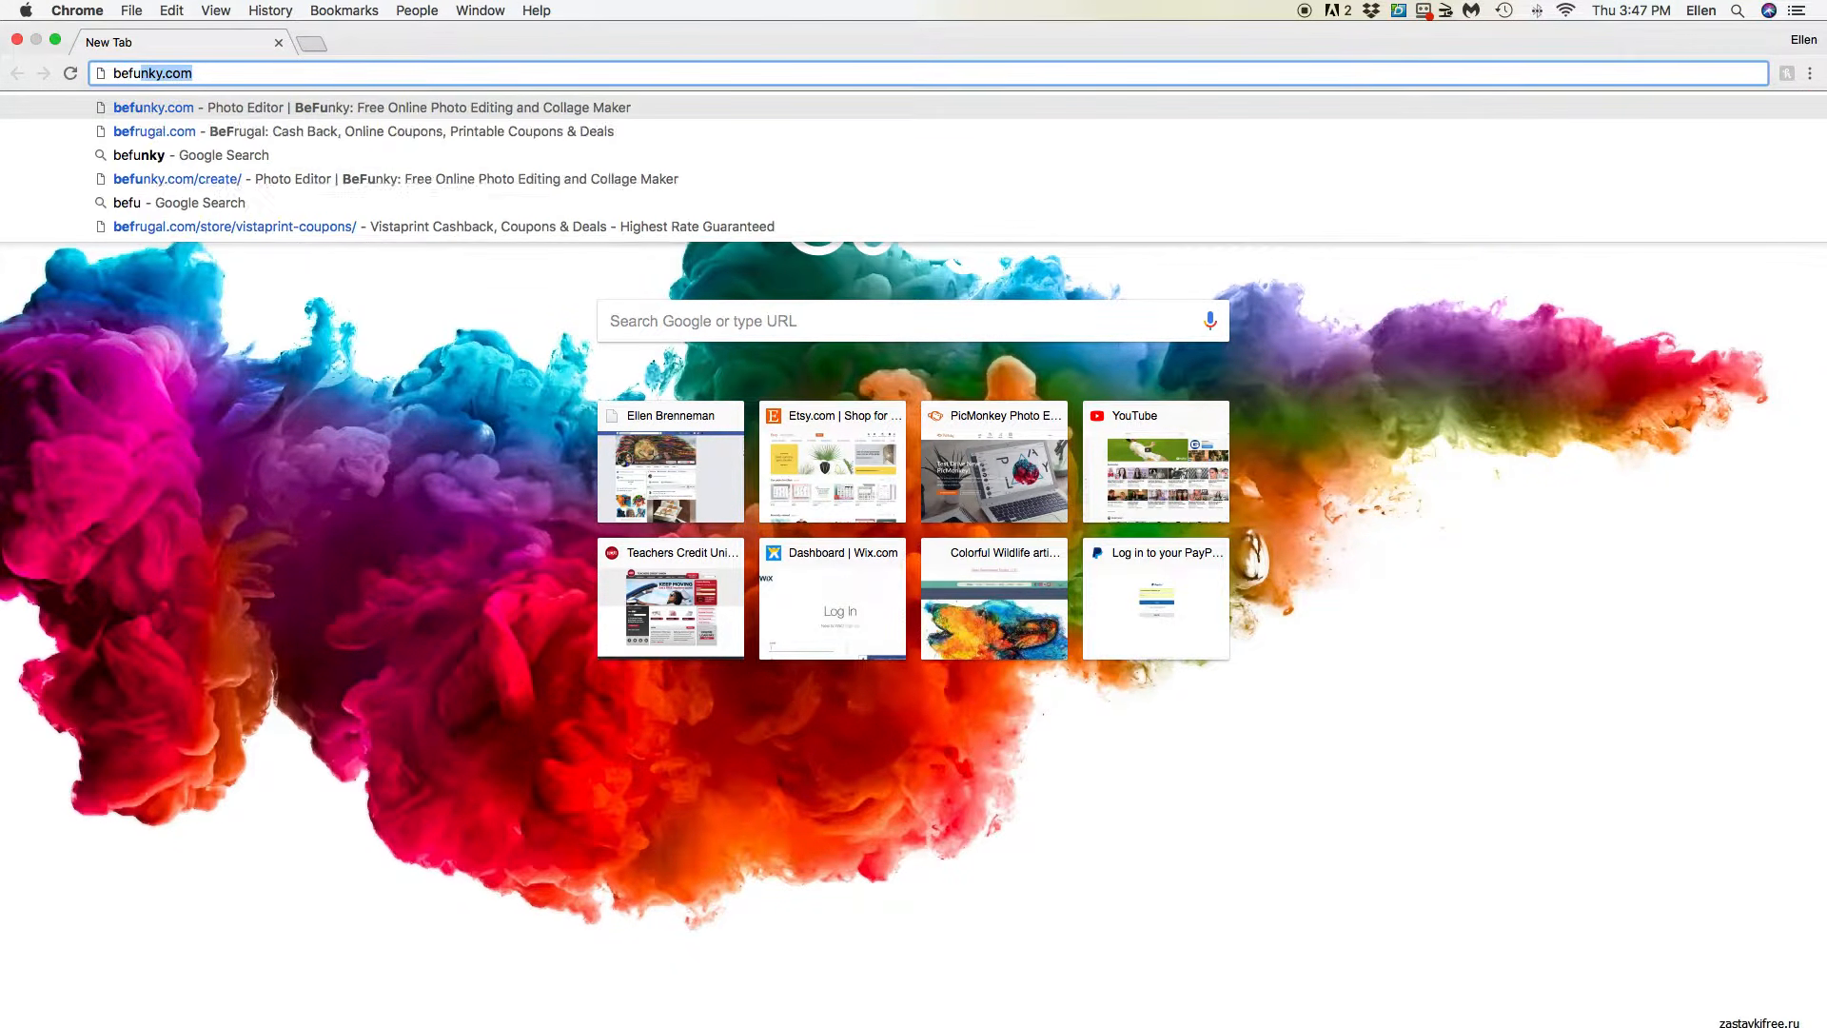
{"action": "type", "text": "nky"}
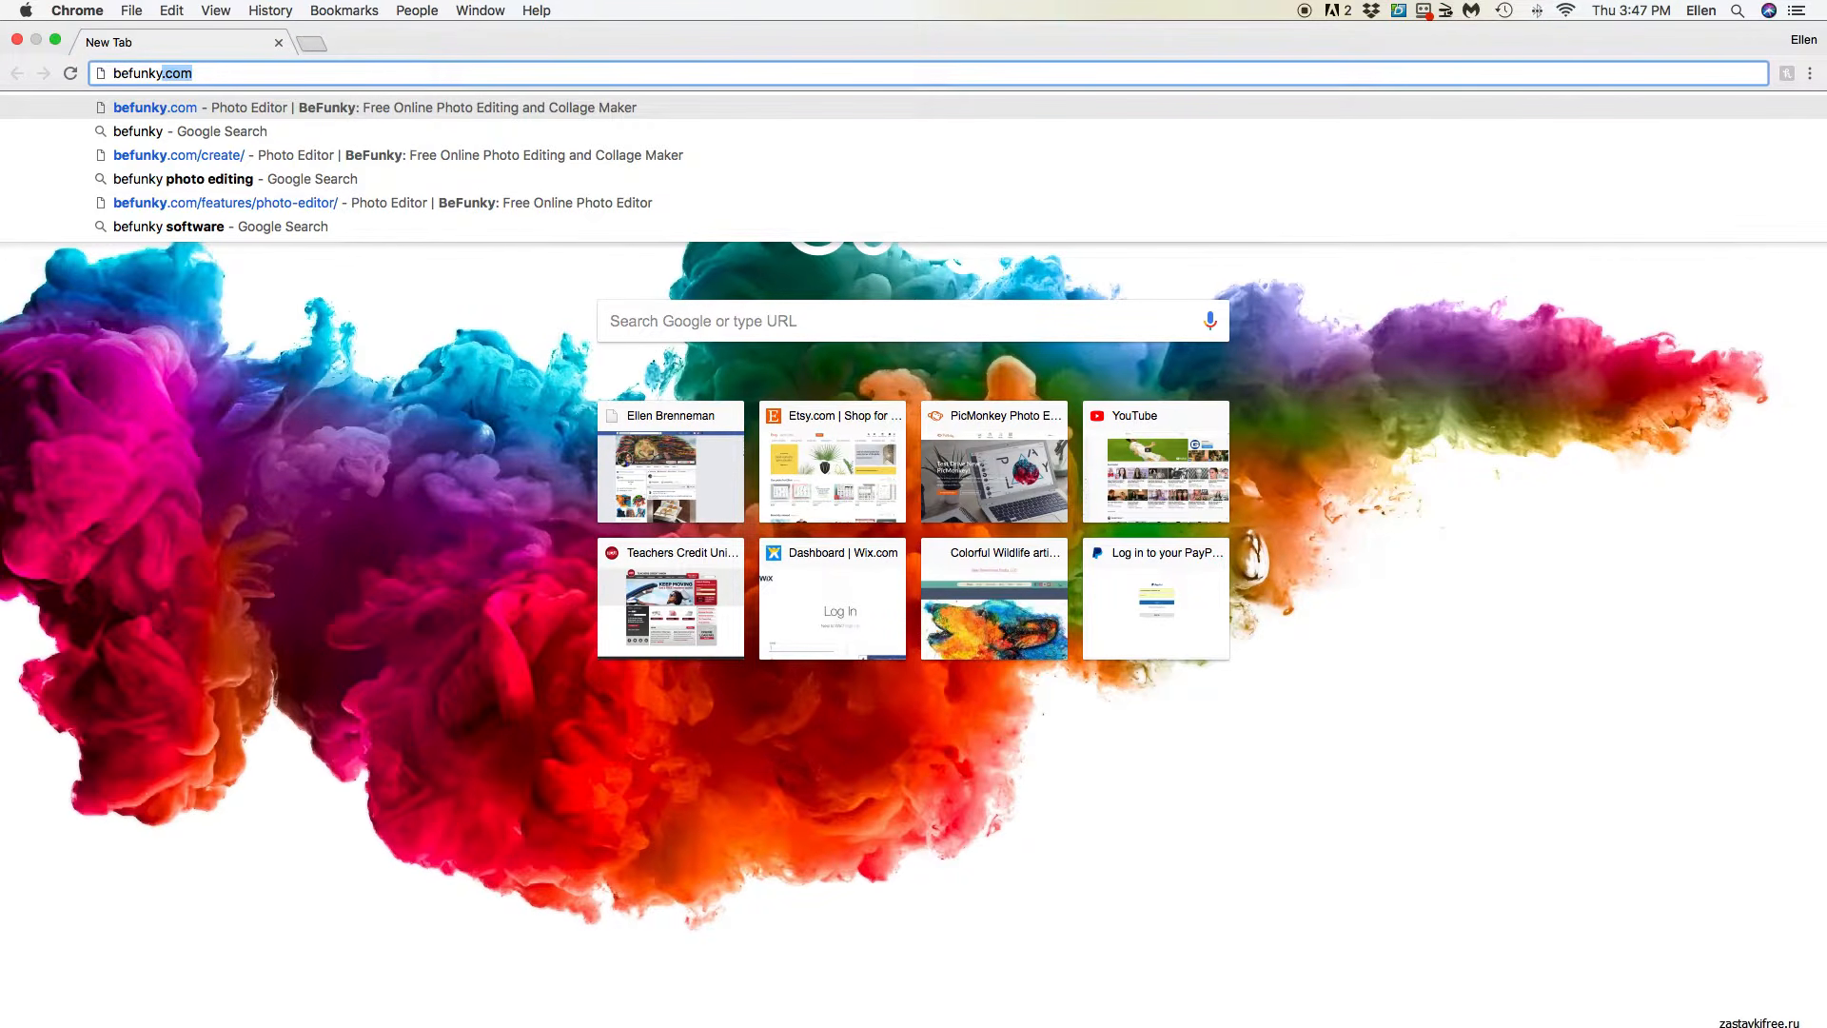
{"action": "key", "text": "Return"}
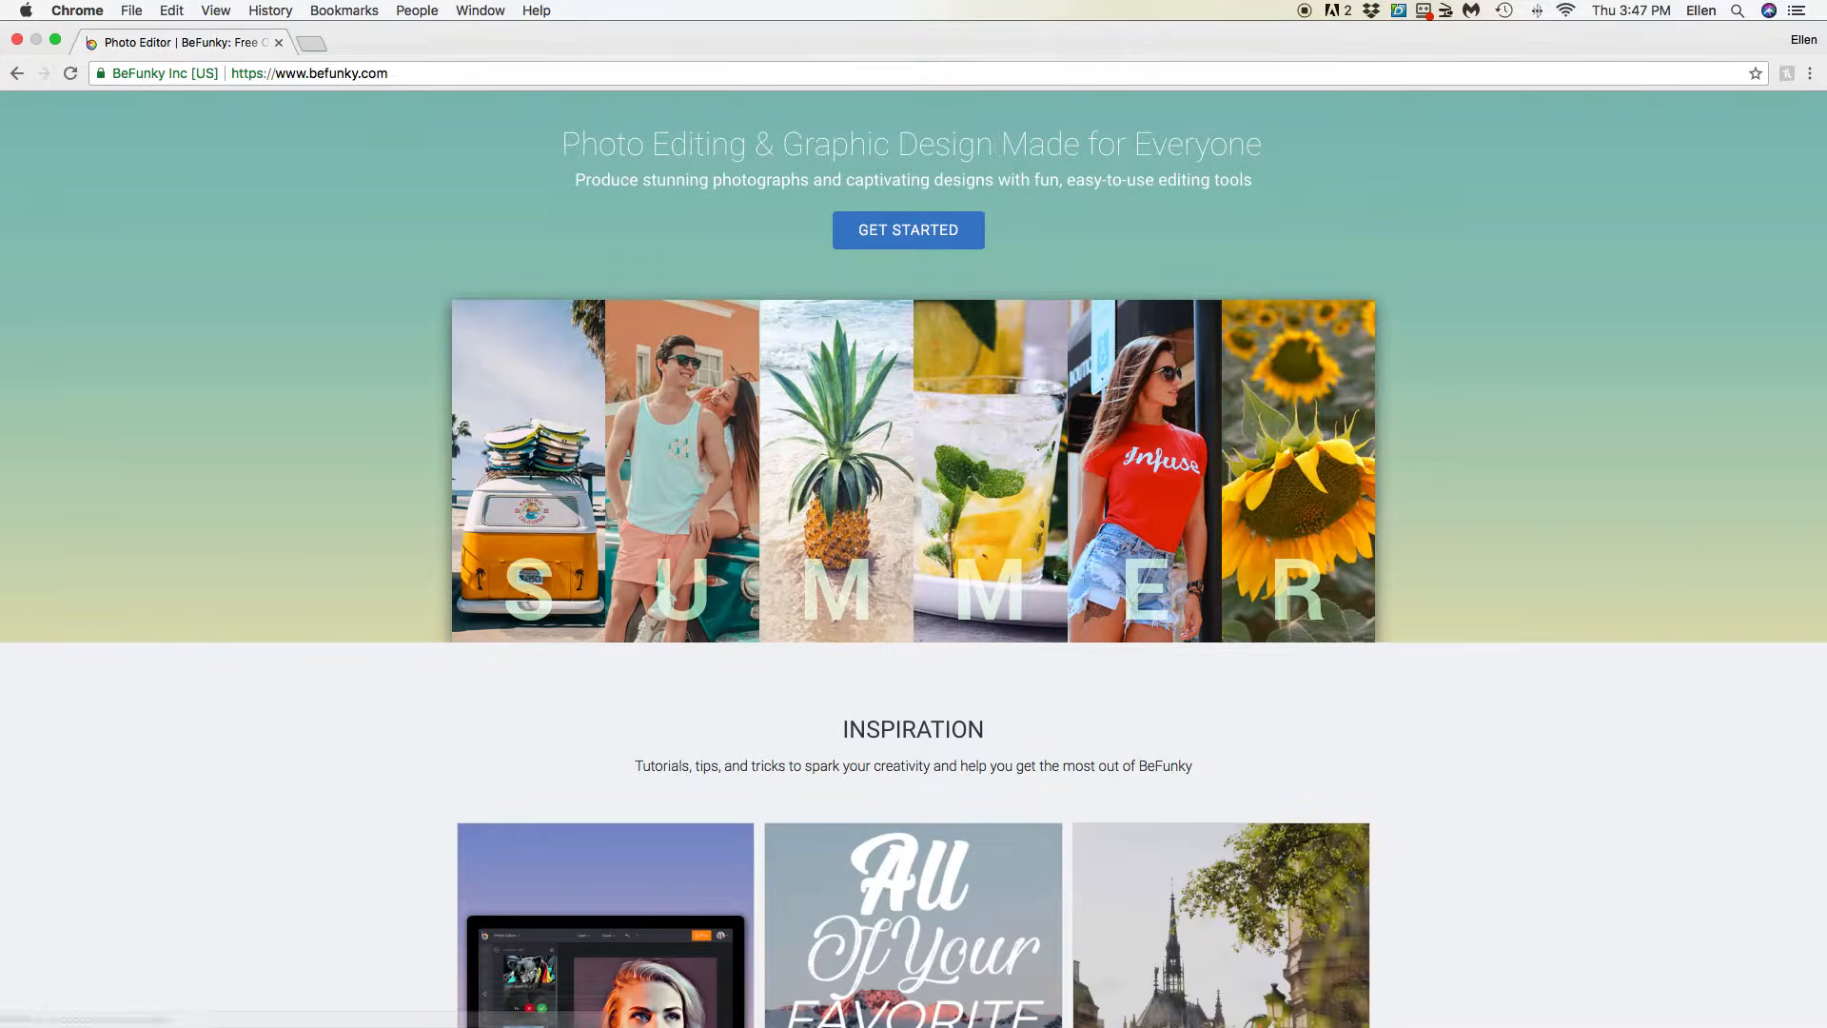
{"action": "key", "text": "ctrl+super+f"}
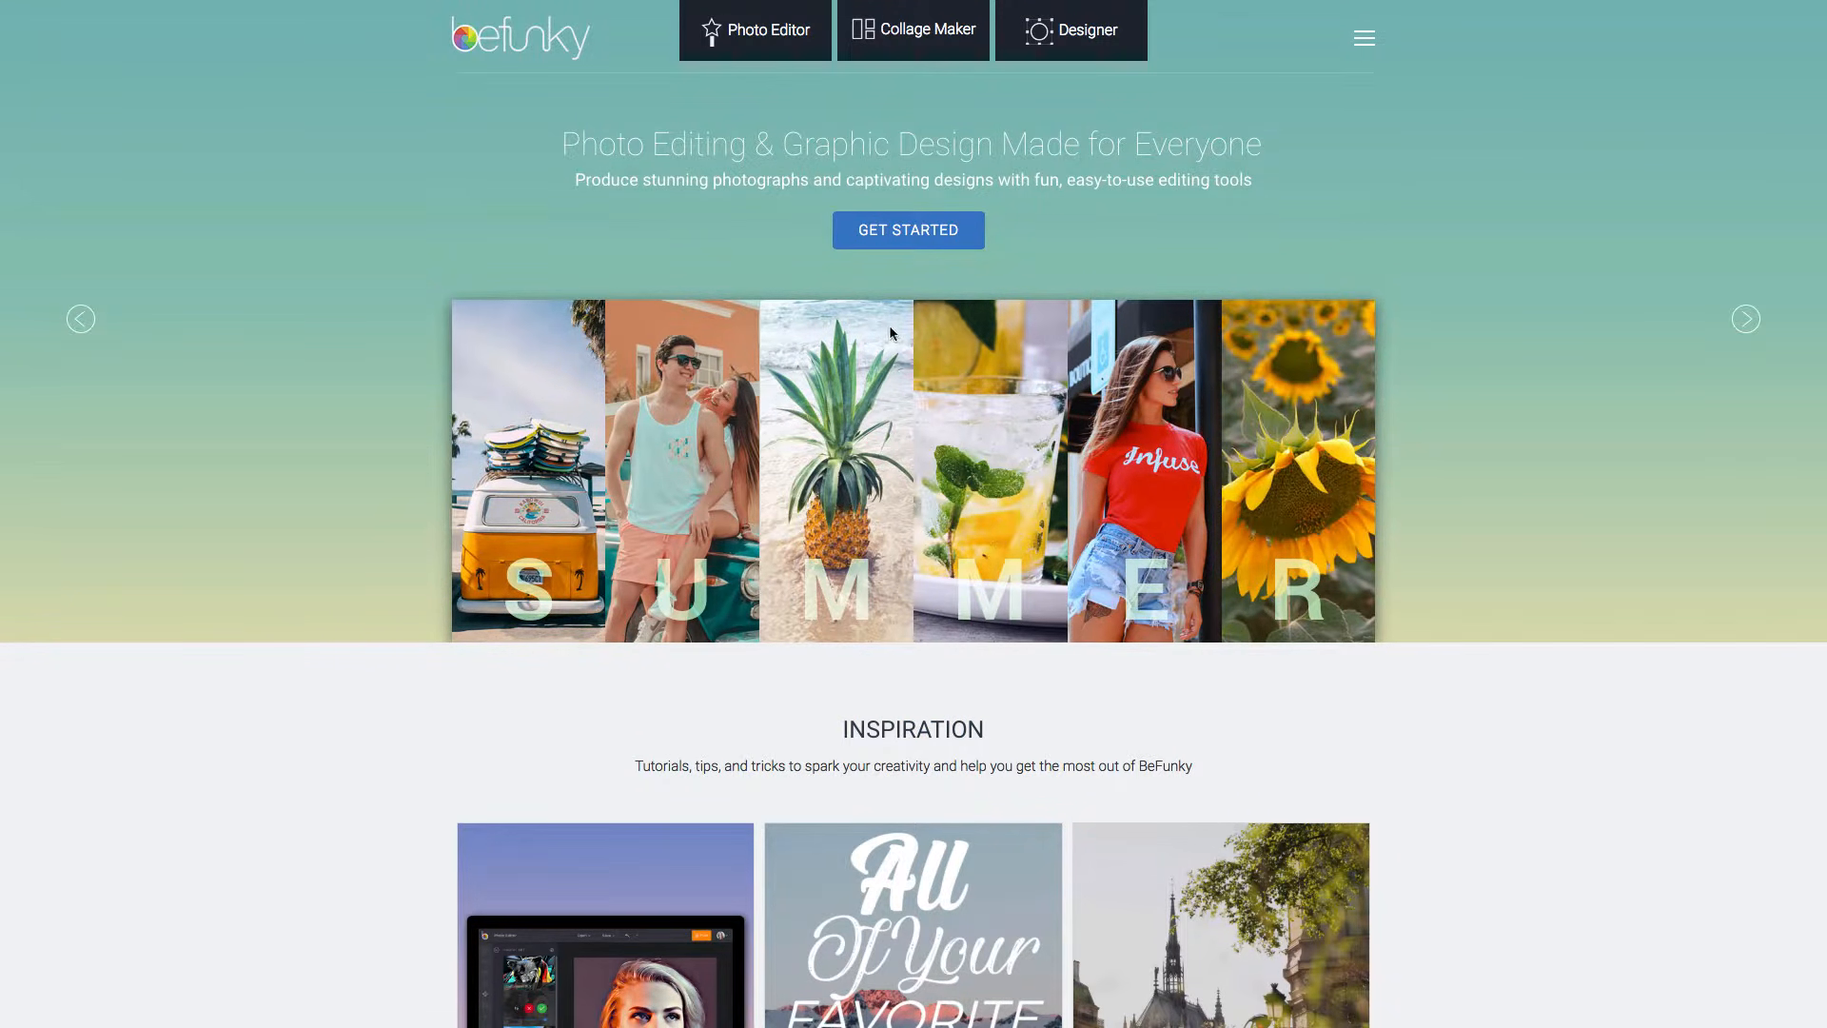
{"action": "left_click", "coordinate": [911, 232]}
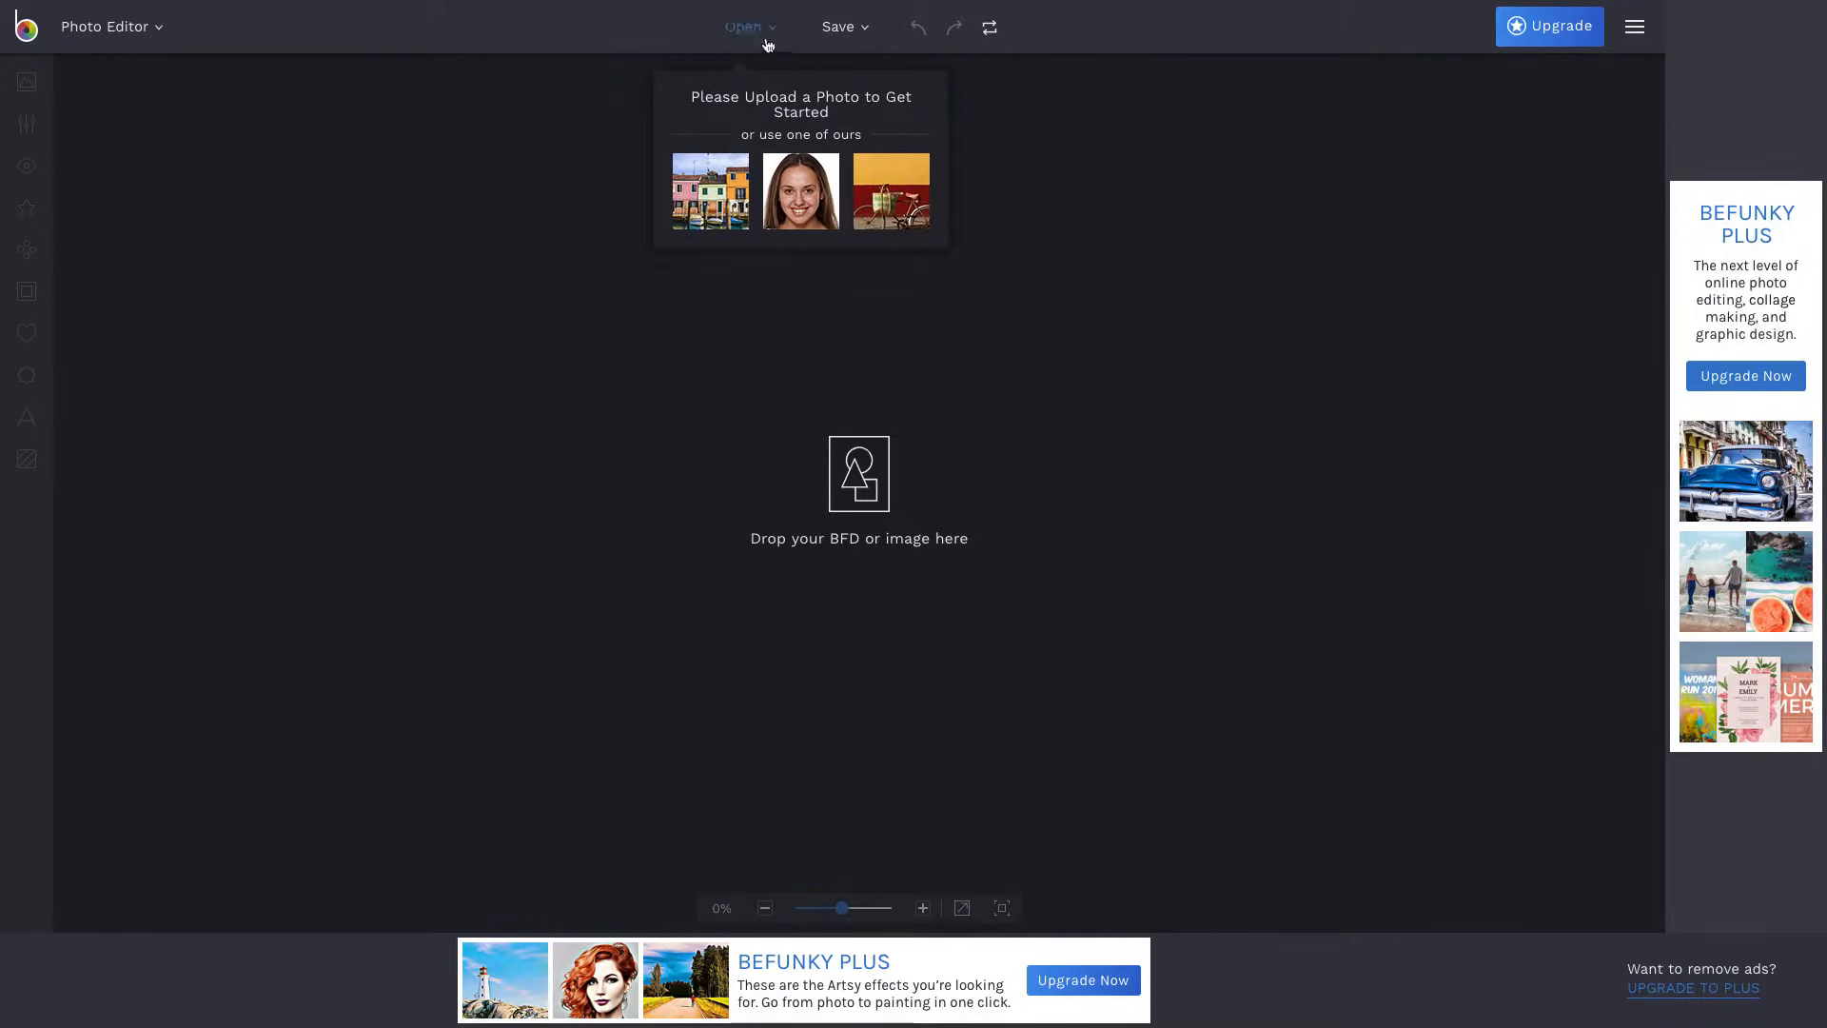
Open the image Koala2018Print.jpg from the computer's Wild Animal Series folder for editing.
{"action": "left_click", "coordinate": [753, 38]}
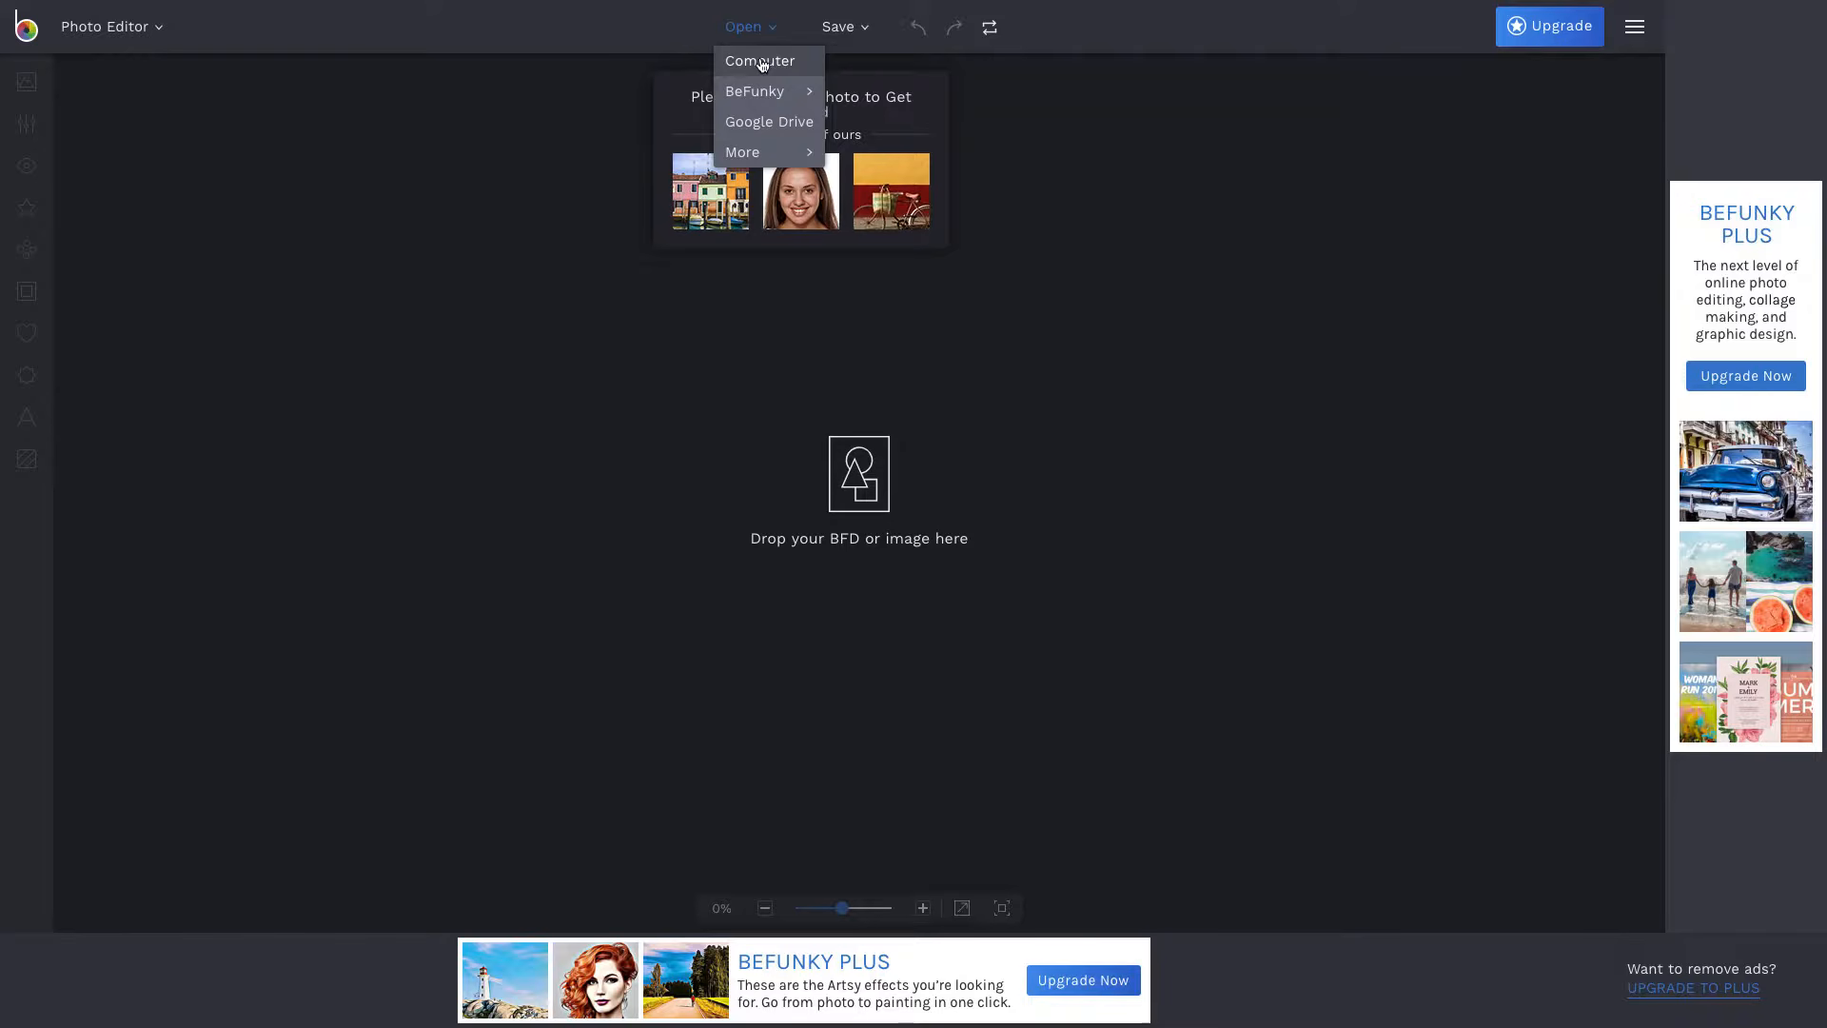
{"action": "left_click", "coordinate": [764, 63]}
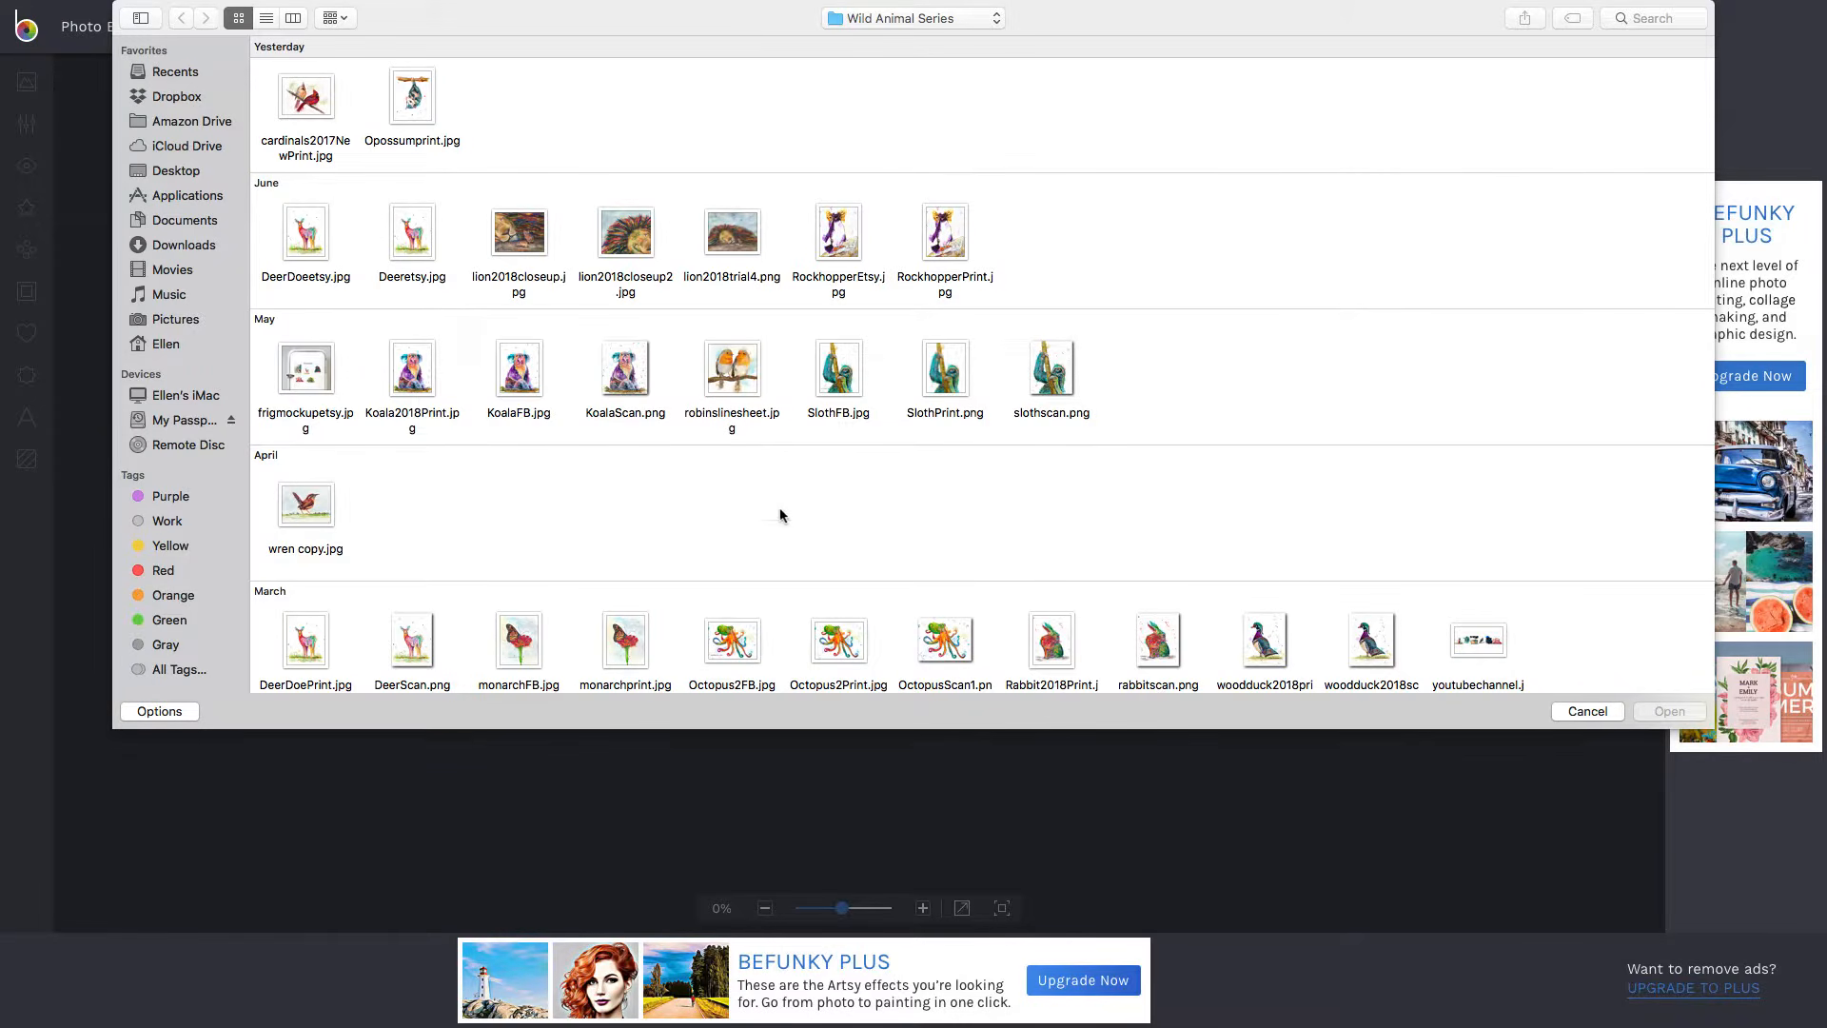
{"action": "left_click", "coordinate": [404, 383]}
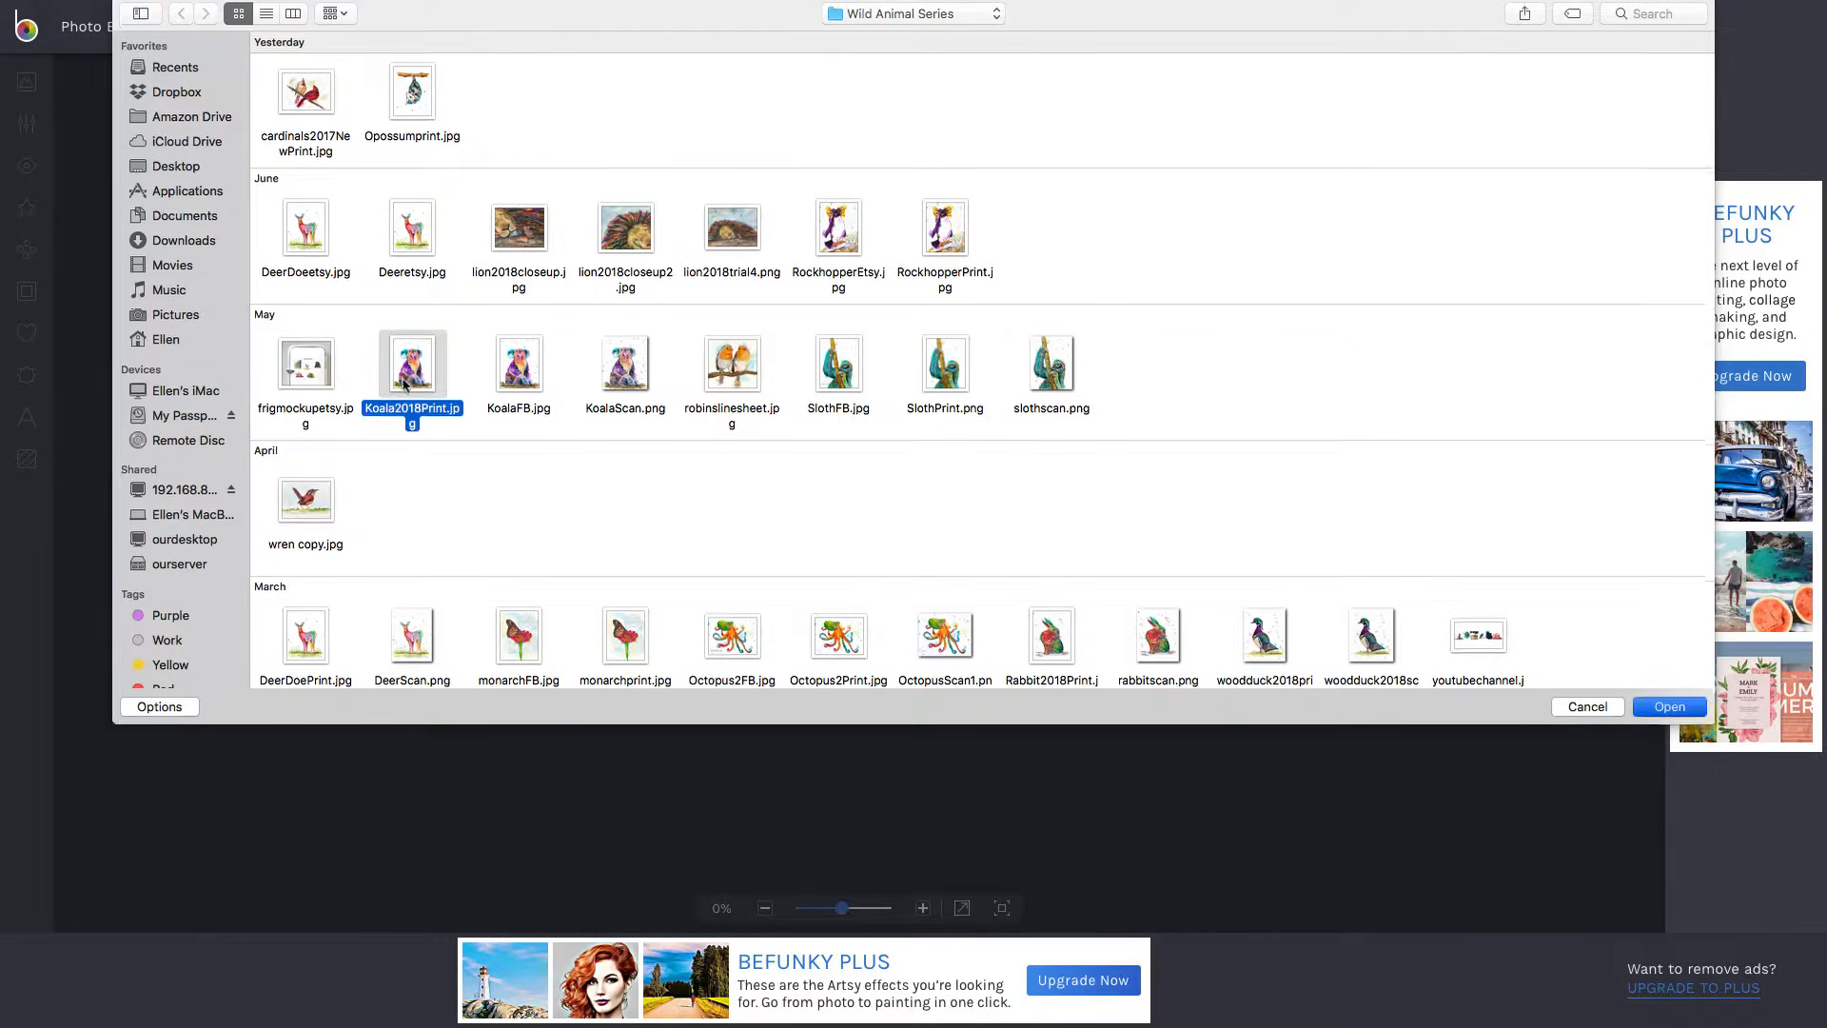
{"action": "double_click", "coordinate": [405, 383]}
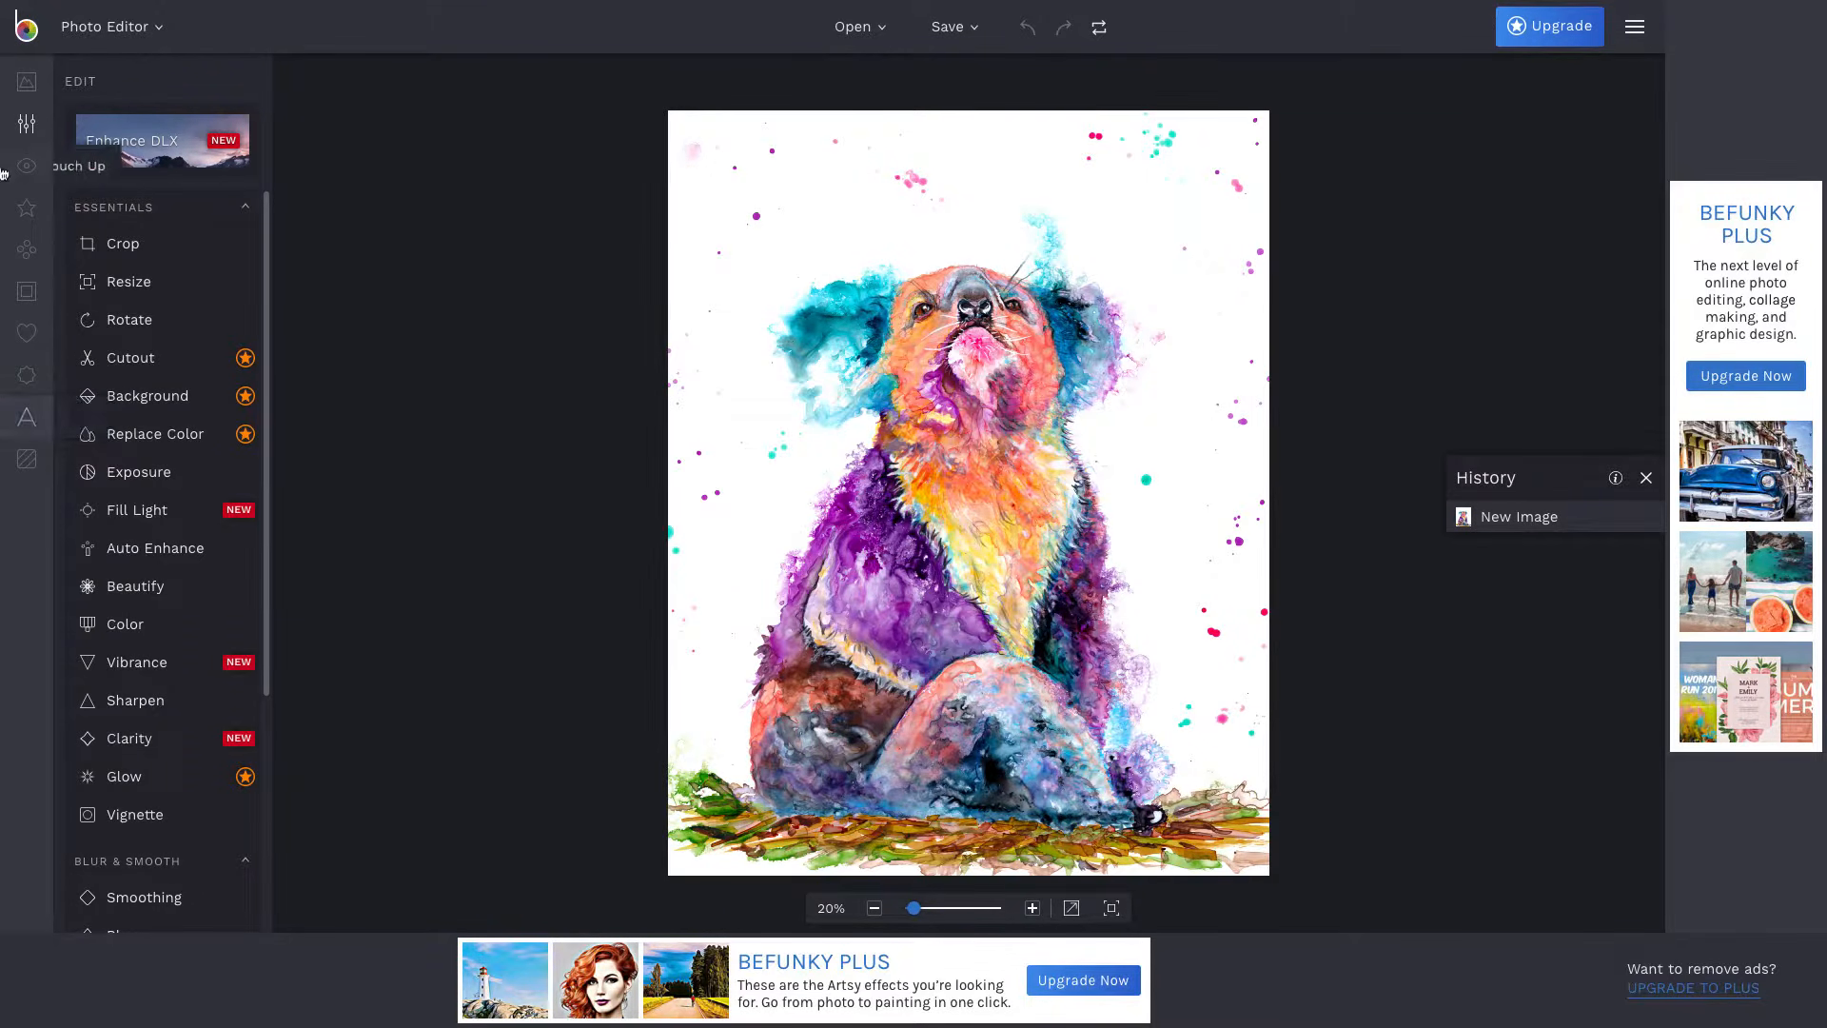
Add a text layer over the koala artwork containing the artist's studio name in lowercase.
{"action": "left_click", "coordinate": [28, 425]}
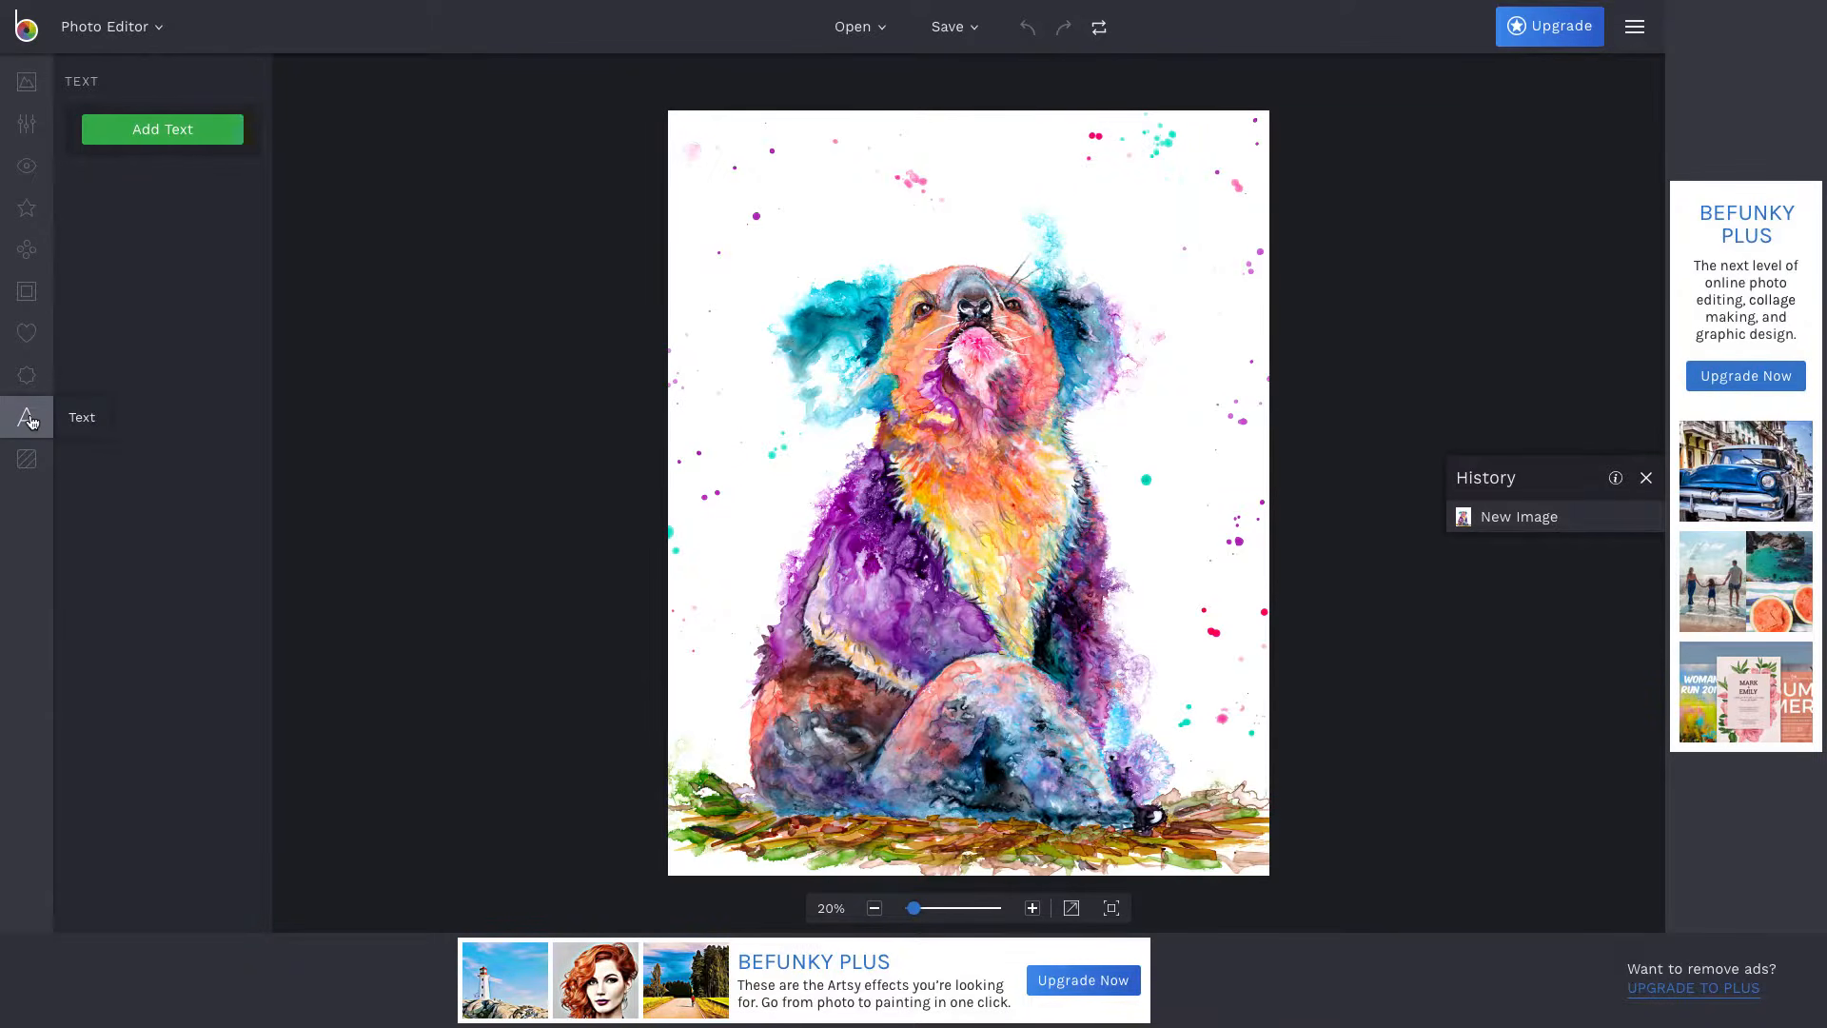
{"action": "left_click", "coordinate": [162, 138]}
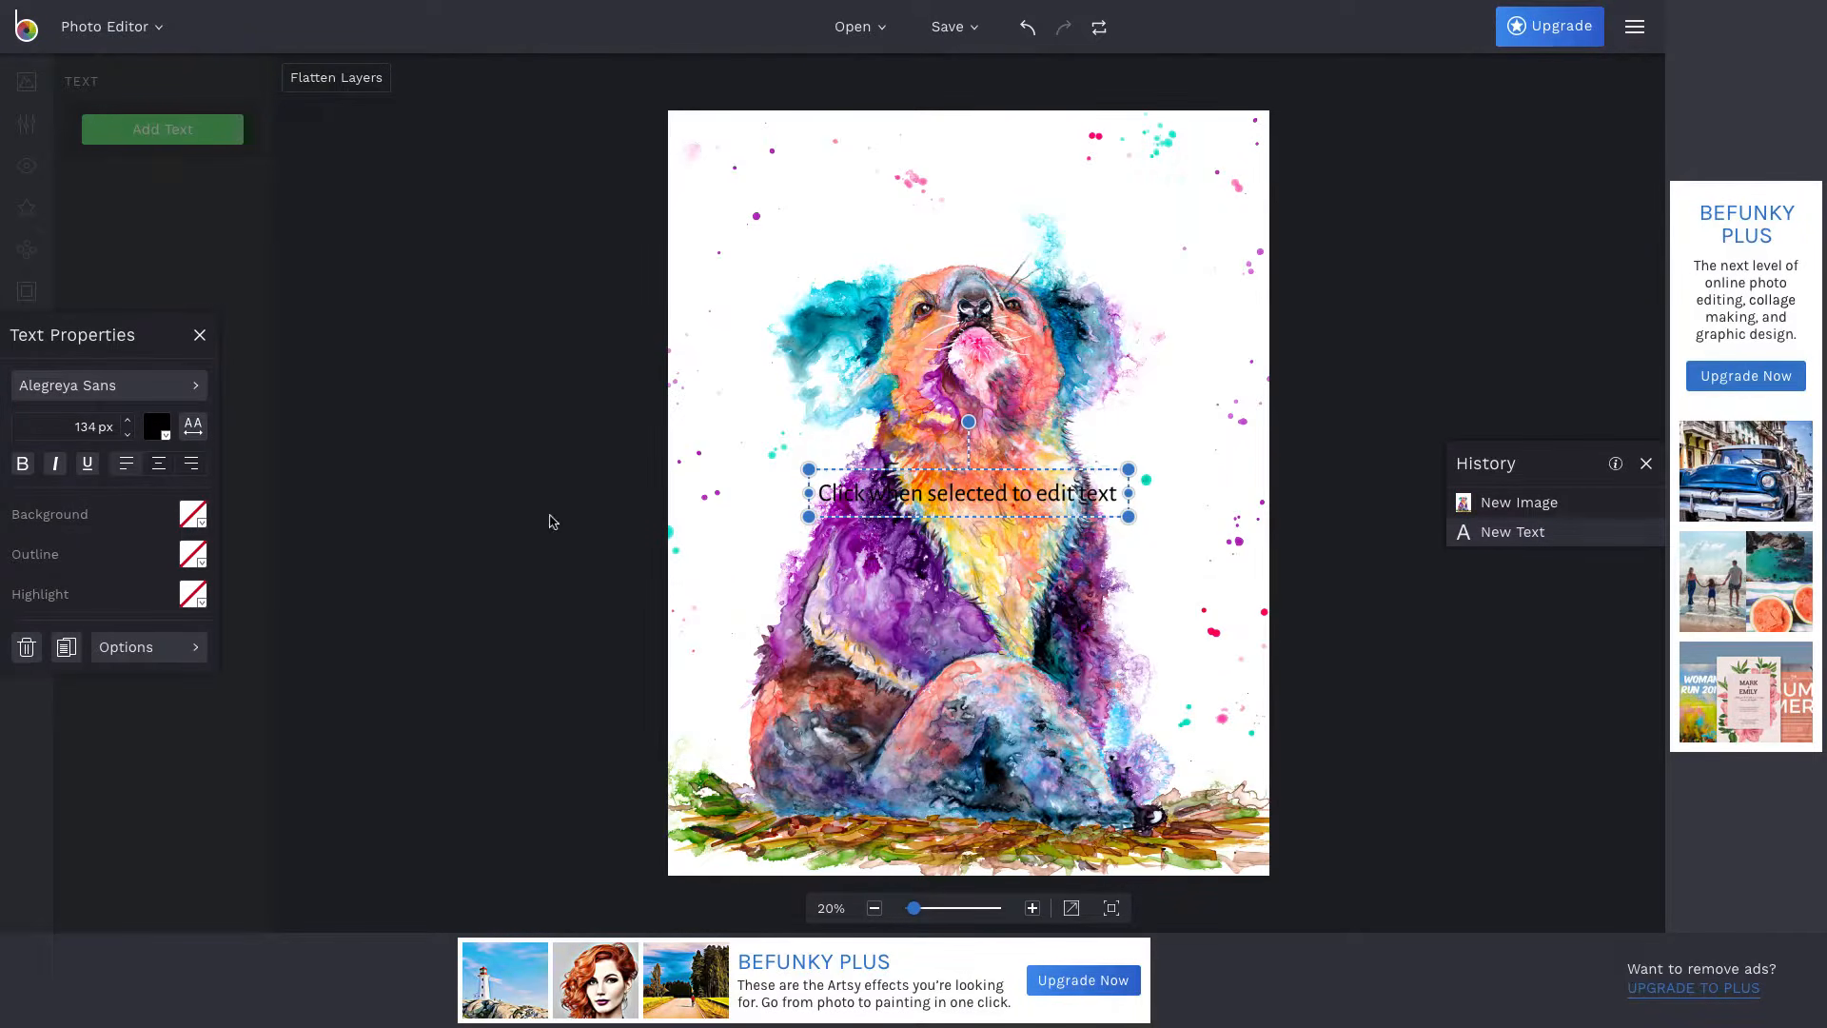
{"action": "left_click", "coordinate": [973, 501]}
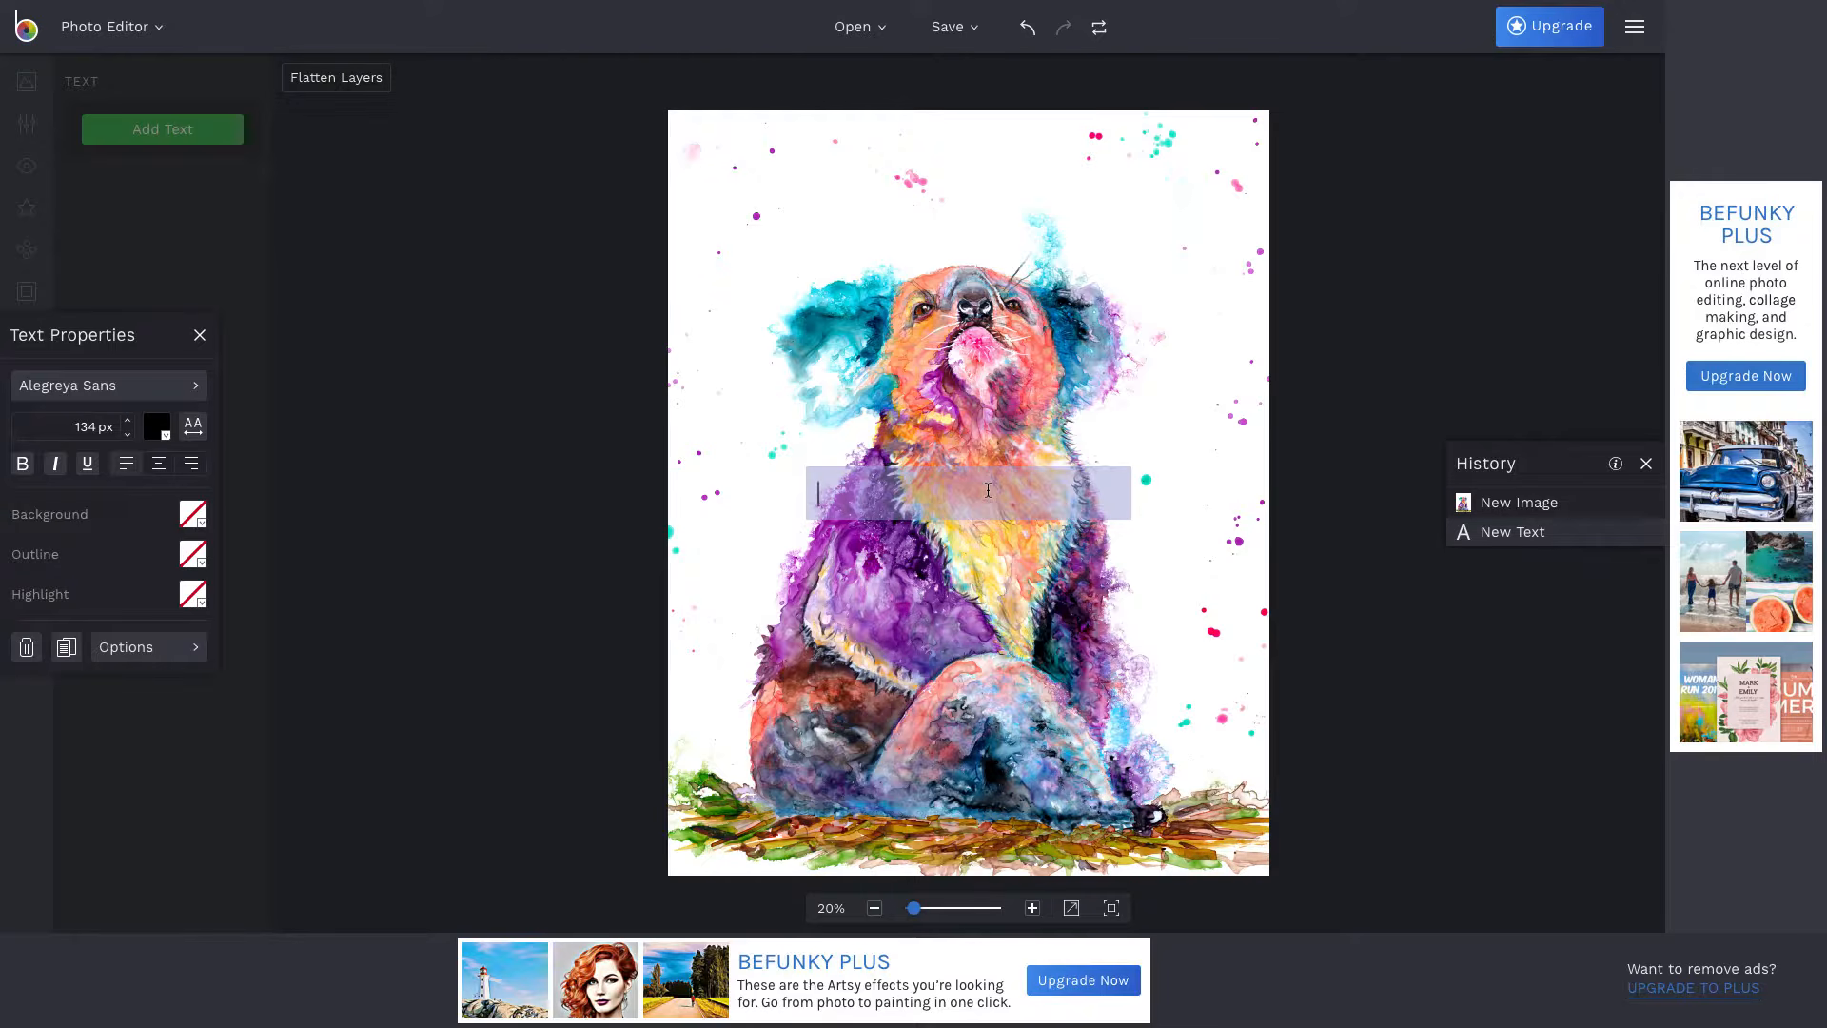
{"action": "type", "text": "ellen brenneman studio"}
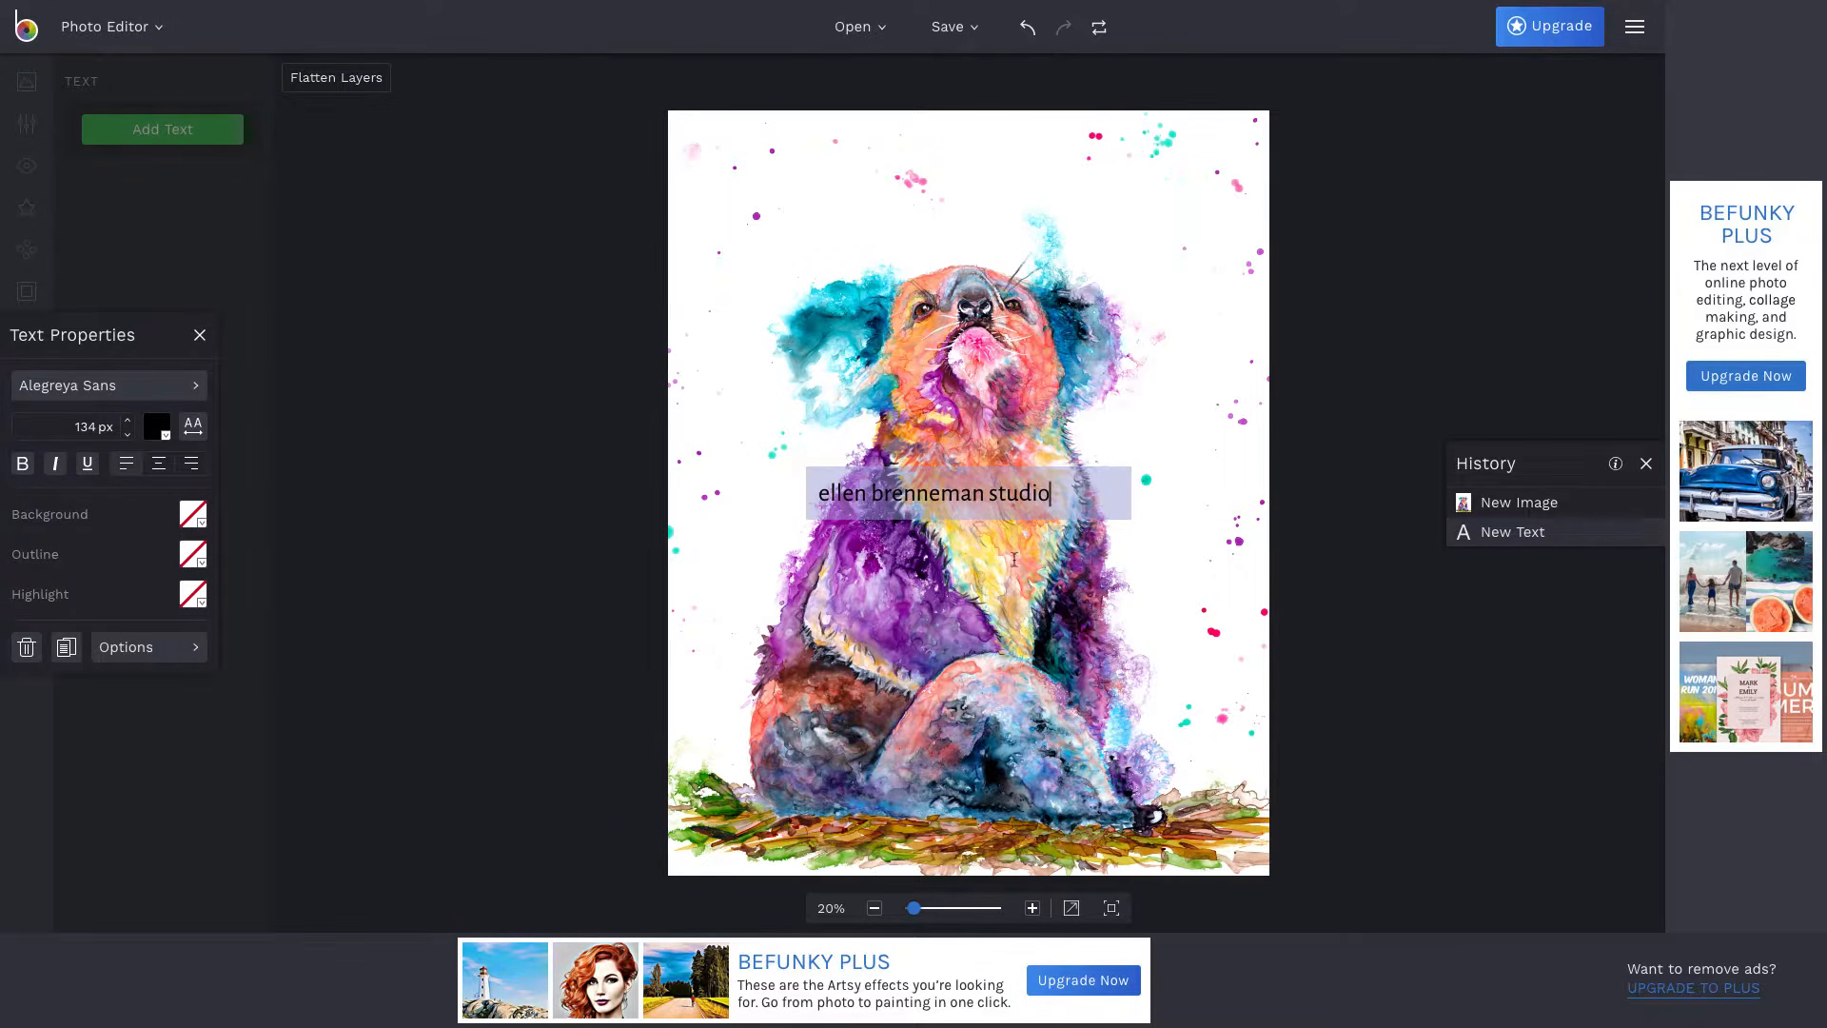
{"action": "left_click", "coordinate": [758, 455]}
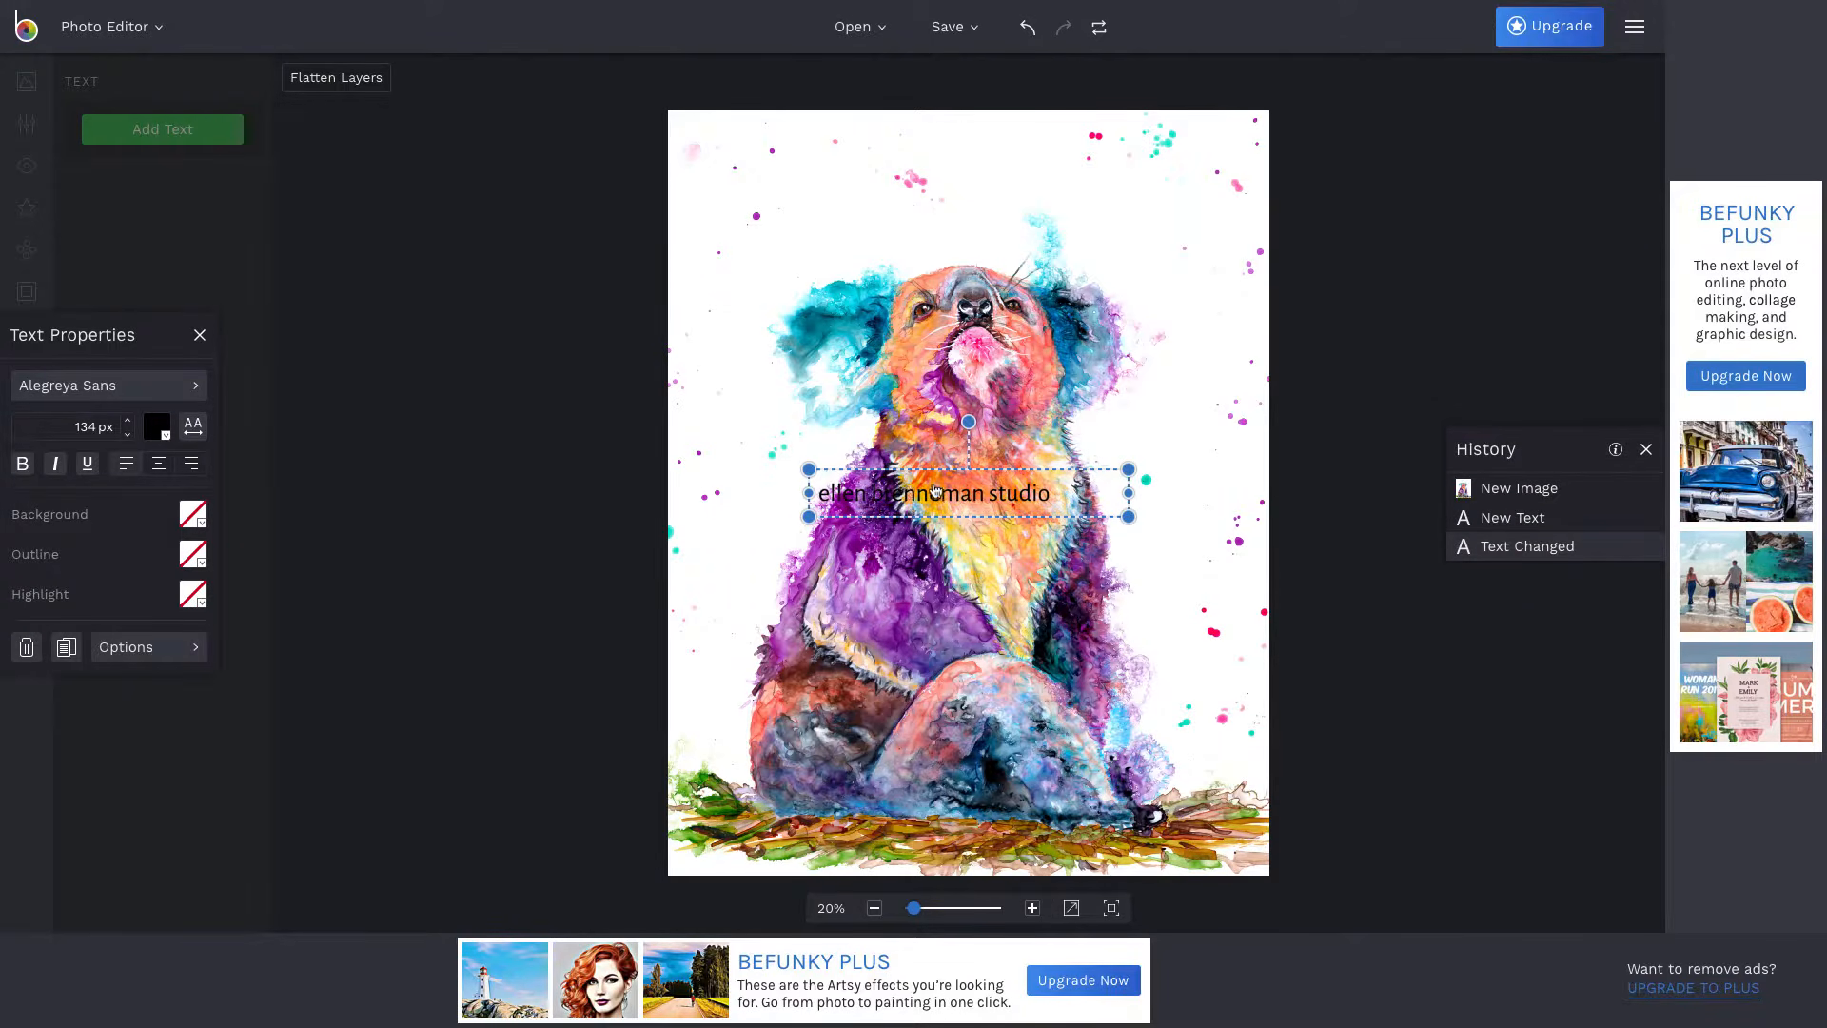
Enlarge the studio name text to 230 px and place it across the koala's chest.
{"action": "left_click_drag", "start_coordinate": [936, 491], "coordinate": [1121, 718]}
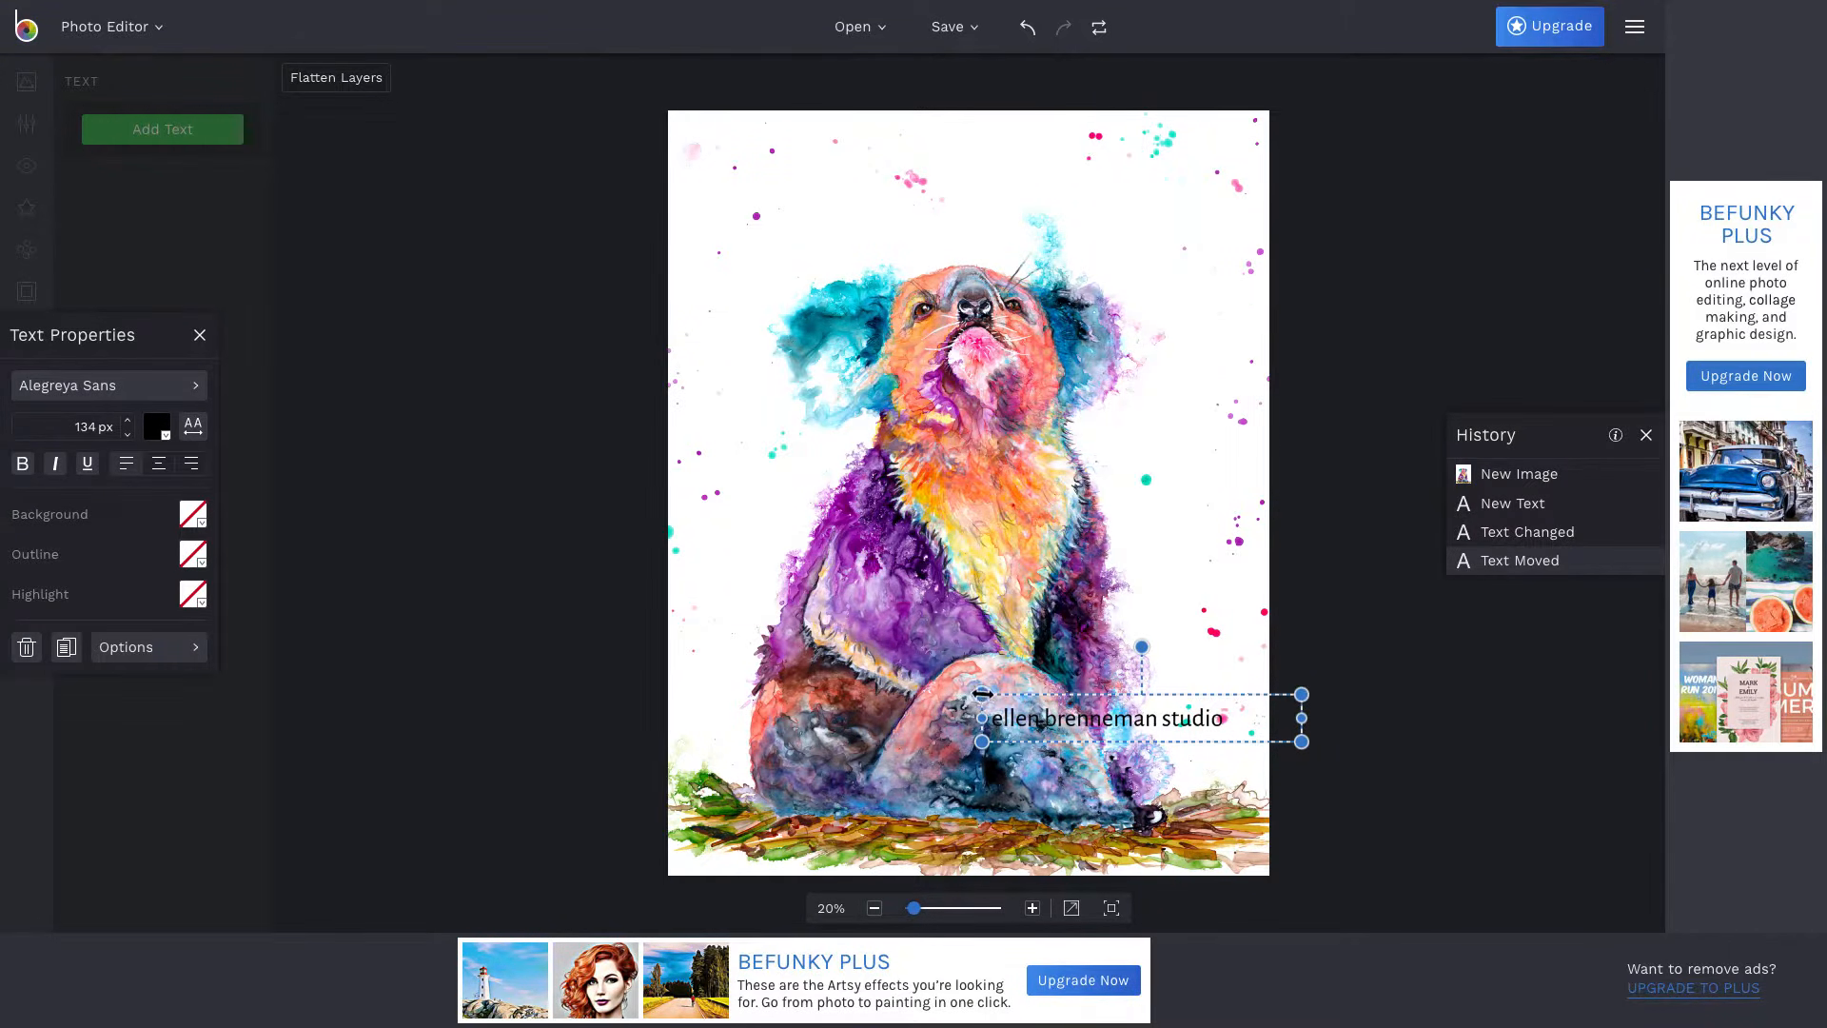
{"action": "left_click_drag", "start_coordinate": [990, 699], "coordinate": [793, 504]}
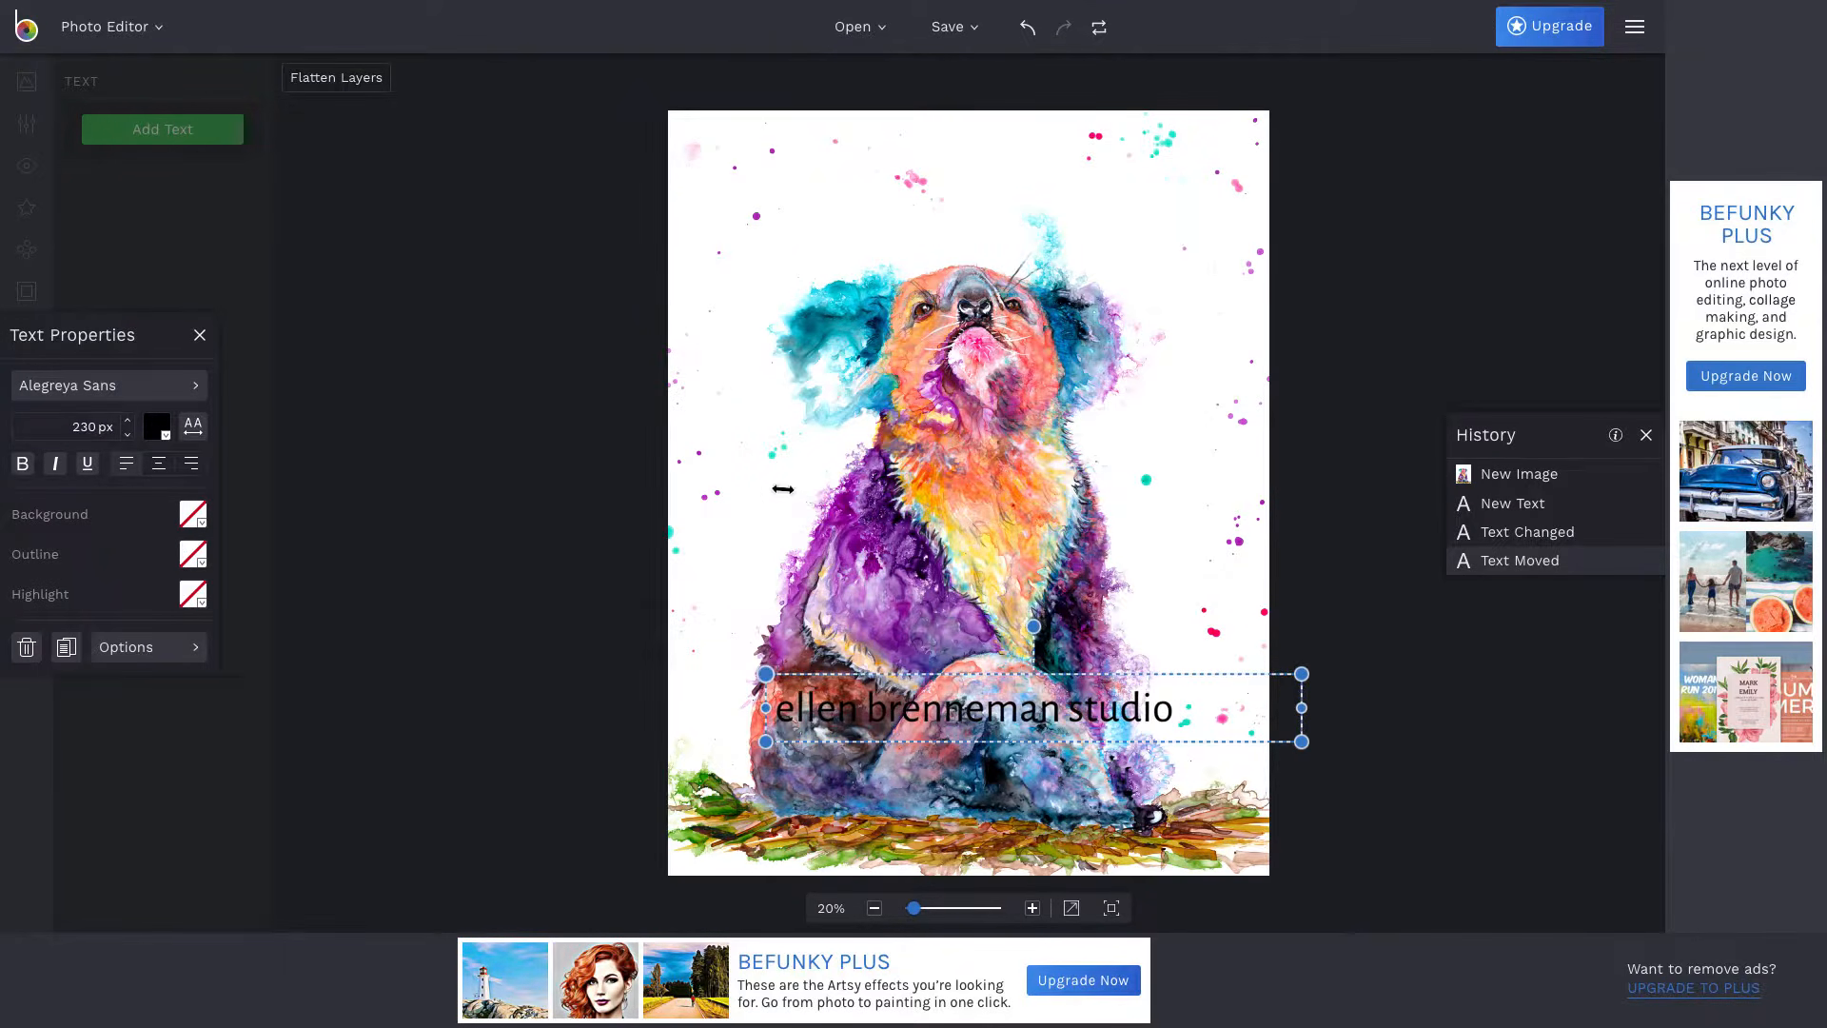
{"action": "left_click_drag", "start_coordinate": [984, 702], "coordinate": [988, 487]}
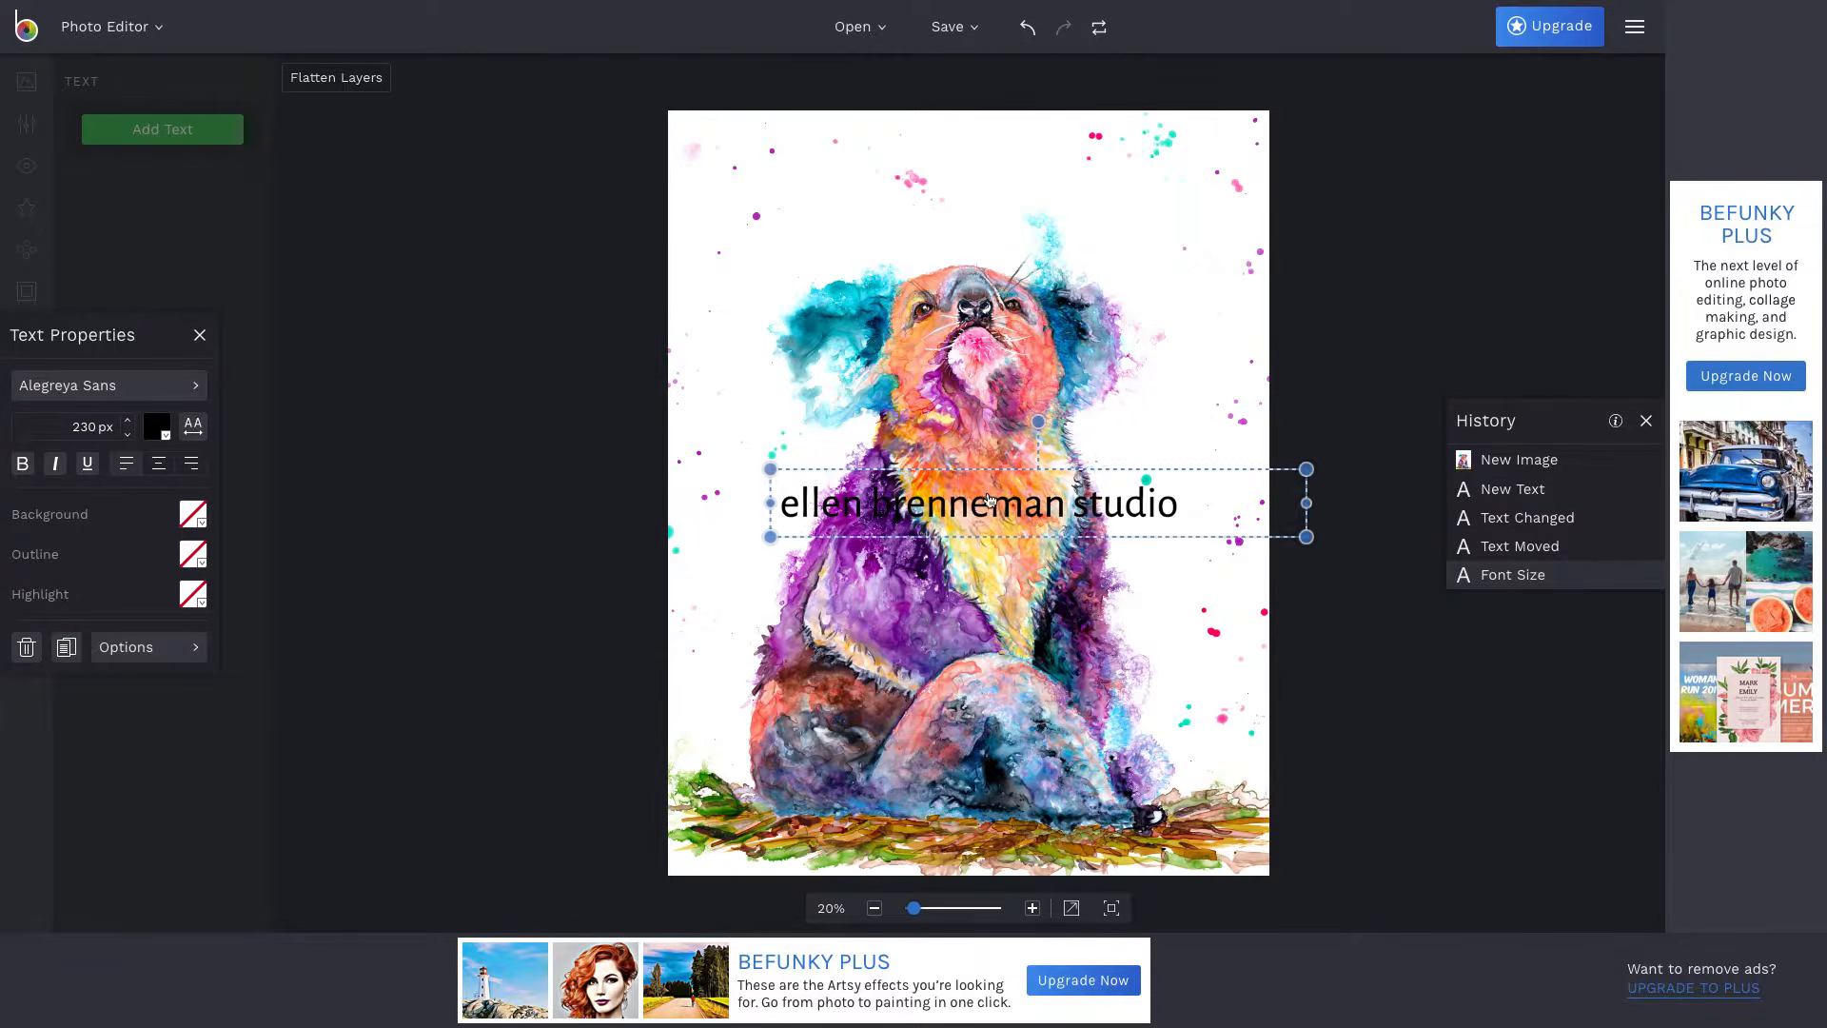
{"action": "left_click", "coordinate": [759, 815]}
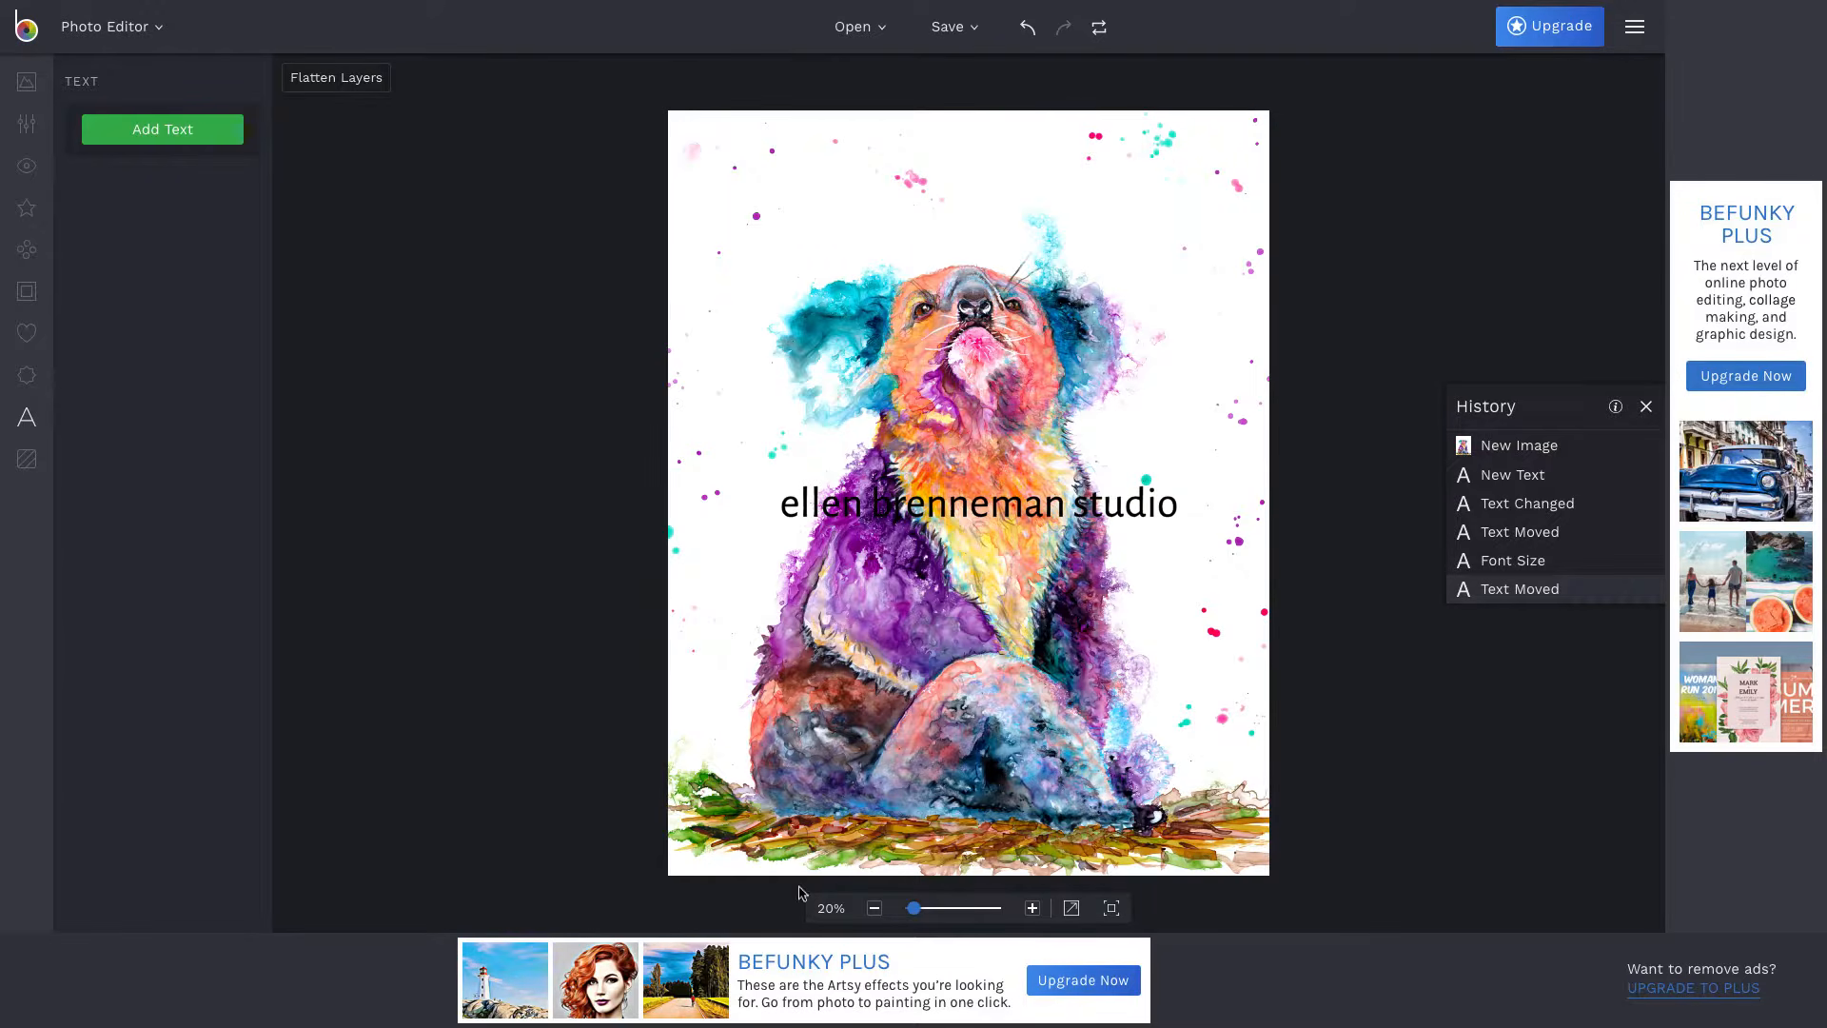
{"action": "left_click", "coordinate": [962, 514]}
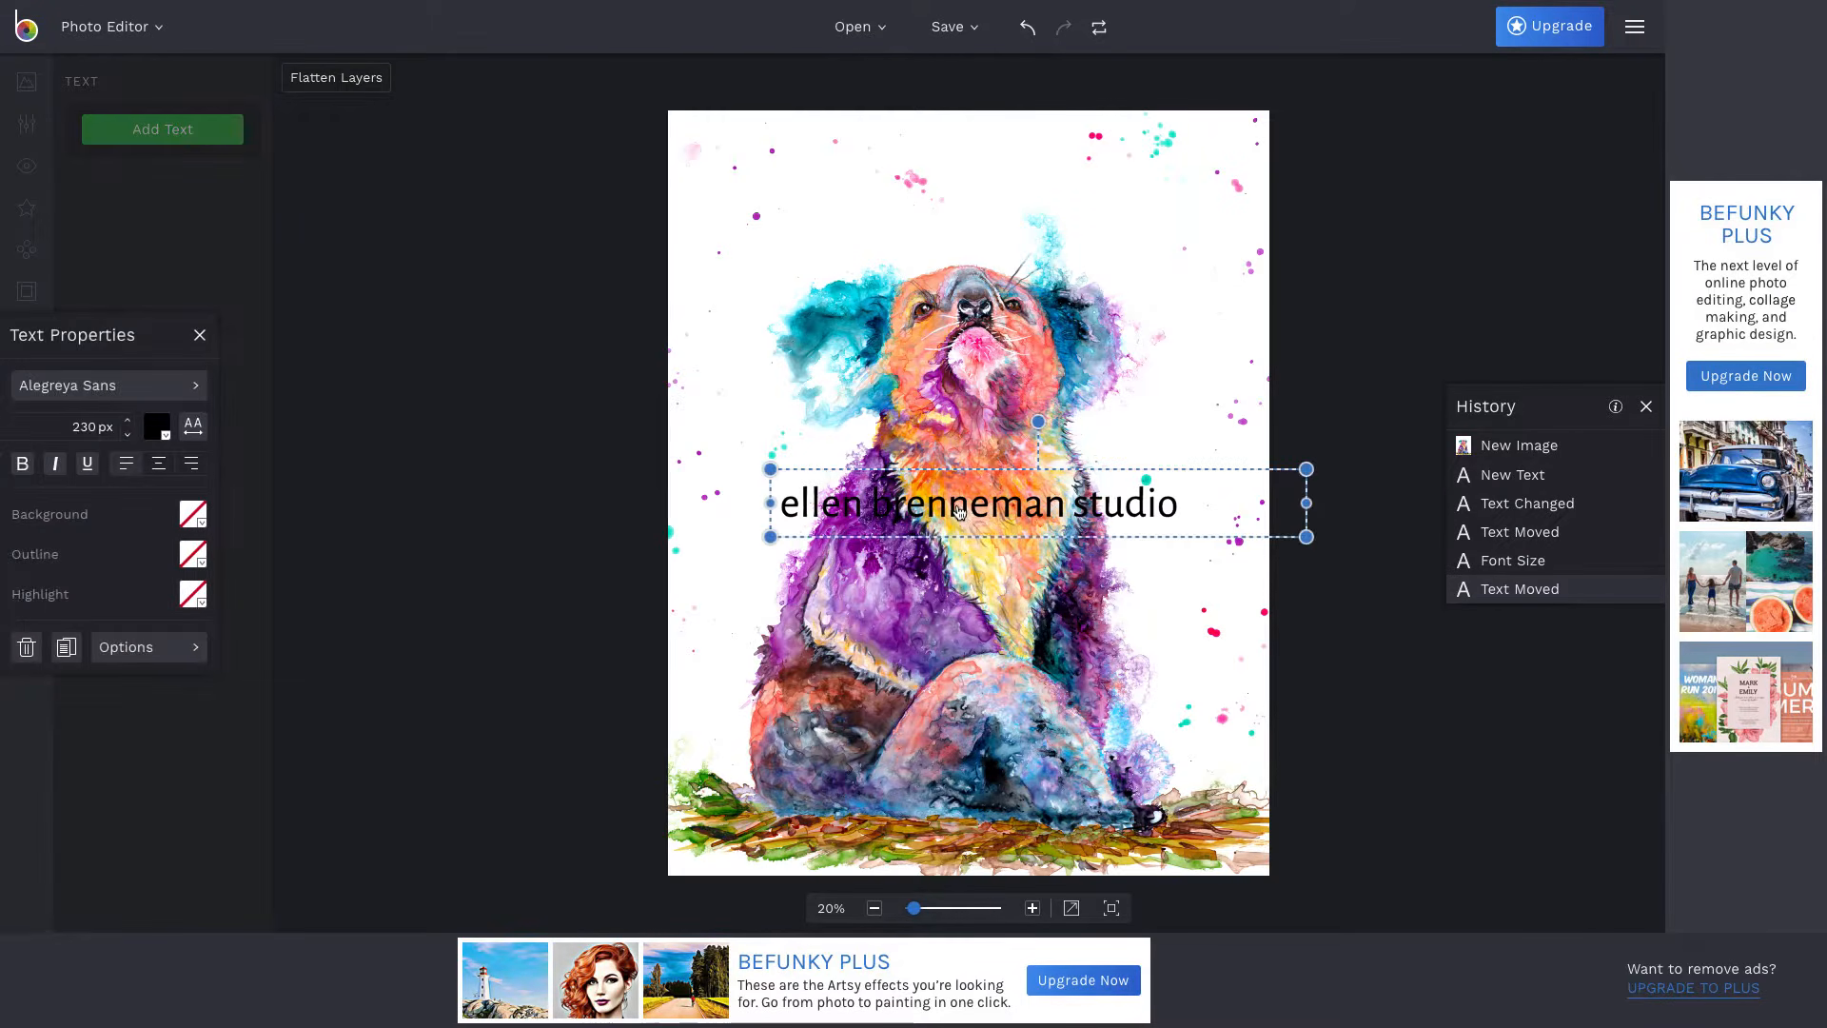
Reduce the studio name text to 134 px and place it over the koala's lower body.
{"action": "left_click_drag", "start_coordinate": [773, 468], "coordinate": [1005, 508]}
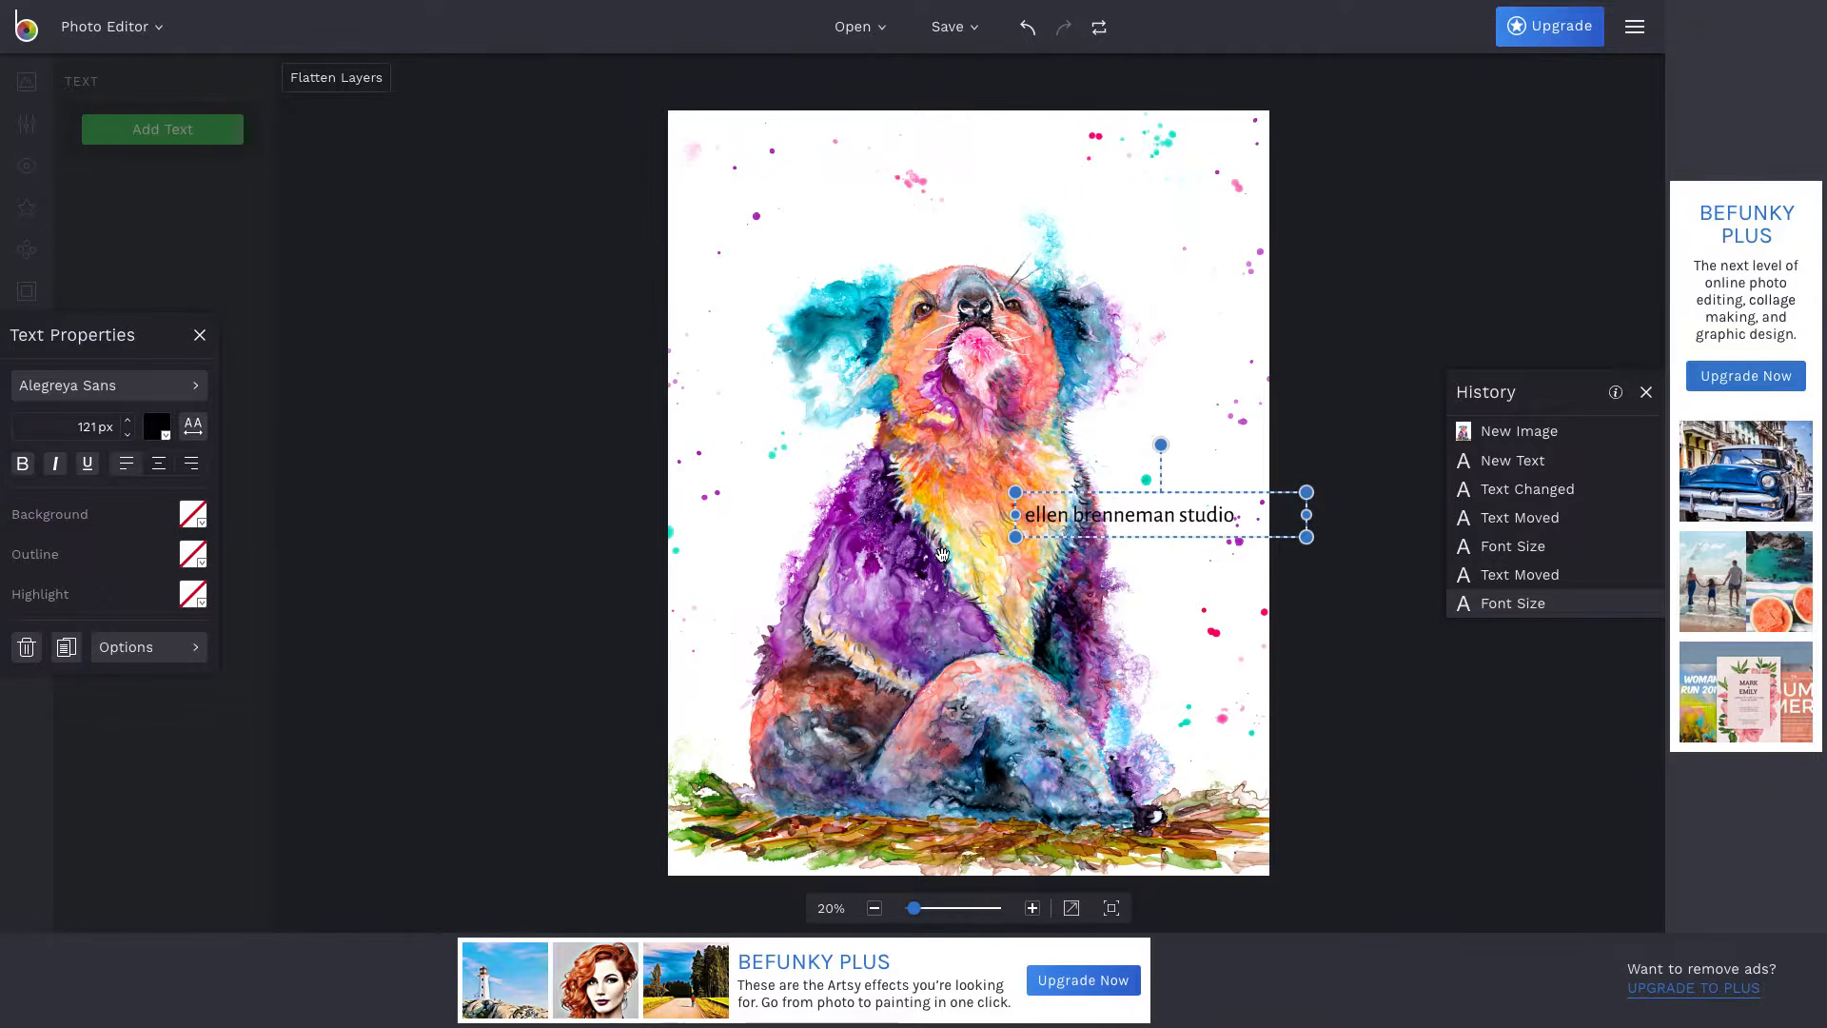
{"action": "left_click_drag", "start_coordinate": [1147, 528], "coordinate": [1127, 741]}
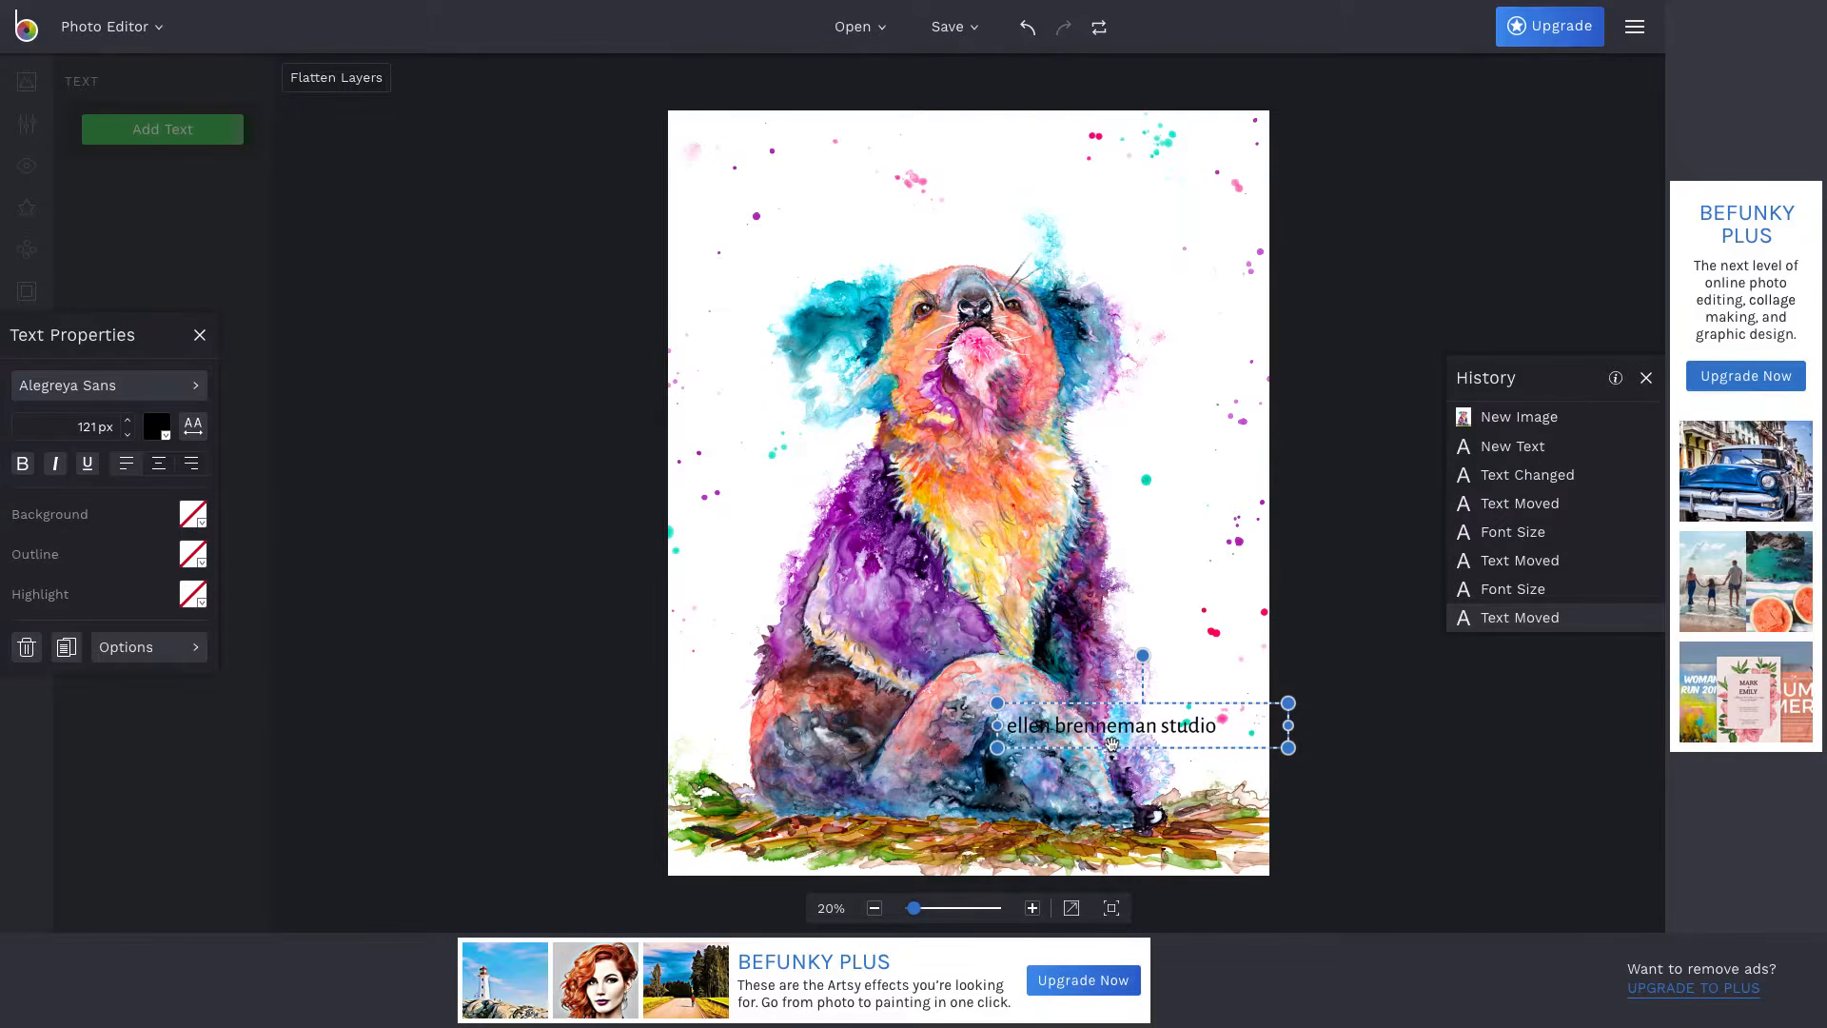
{"action": "left_click_drag", "start_coordinate": [1112, 729], "coordinate": [1085, 709]}
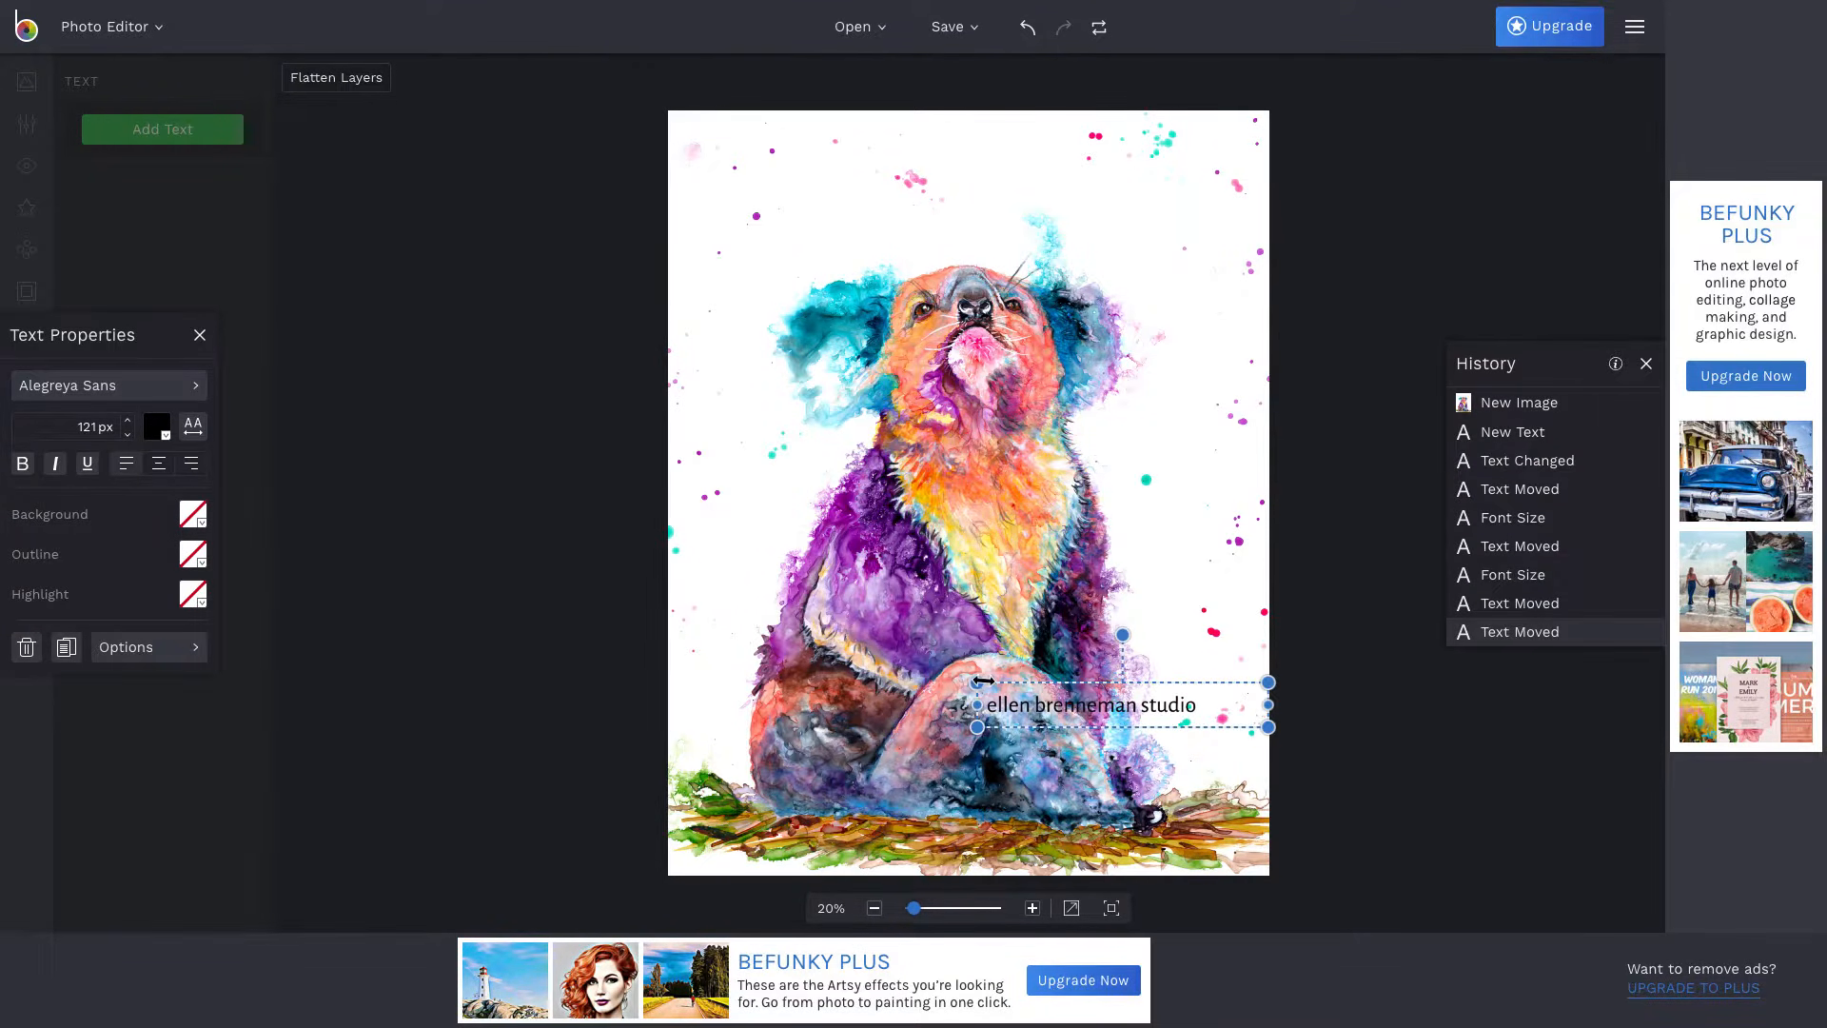
{"action": "left_click_drag", "start_coordinate": [973, 682], "coordinate": [949, 680]}
{"action": "left_click_drag", "start_coordinate": [1042, 719], "coordinate": [1078, 712]}
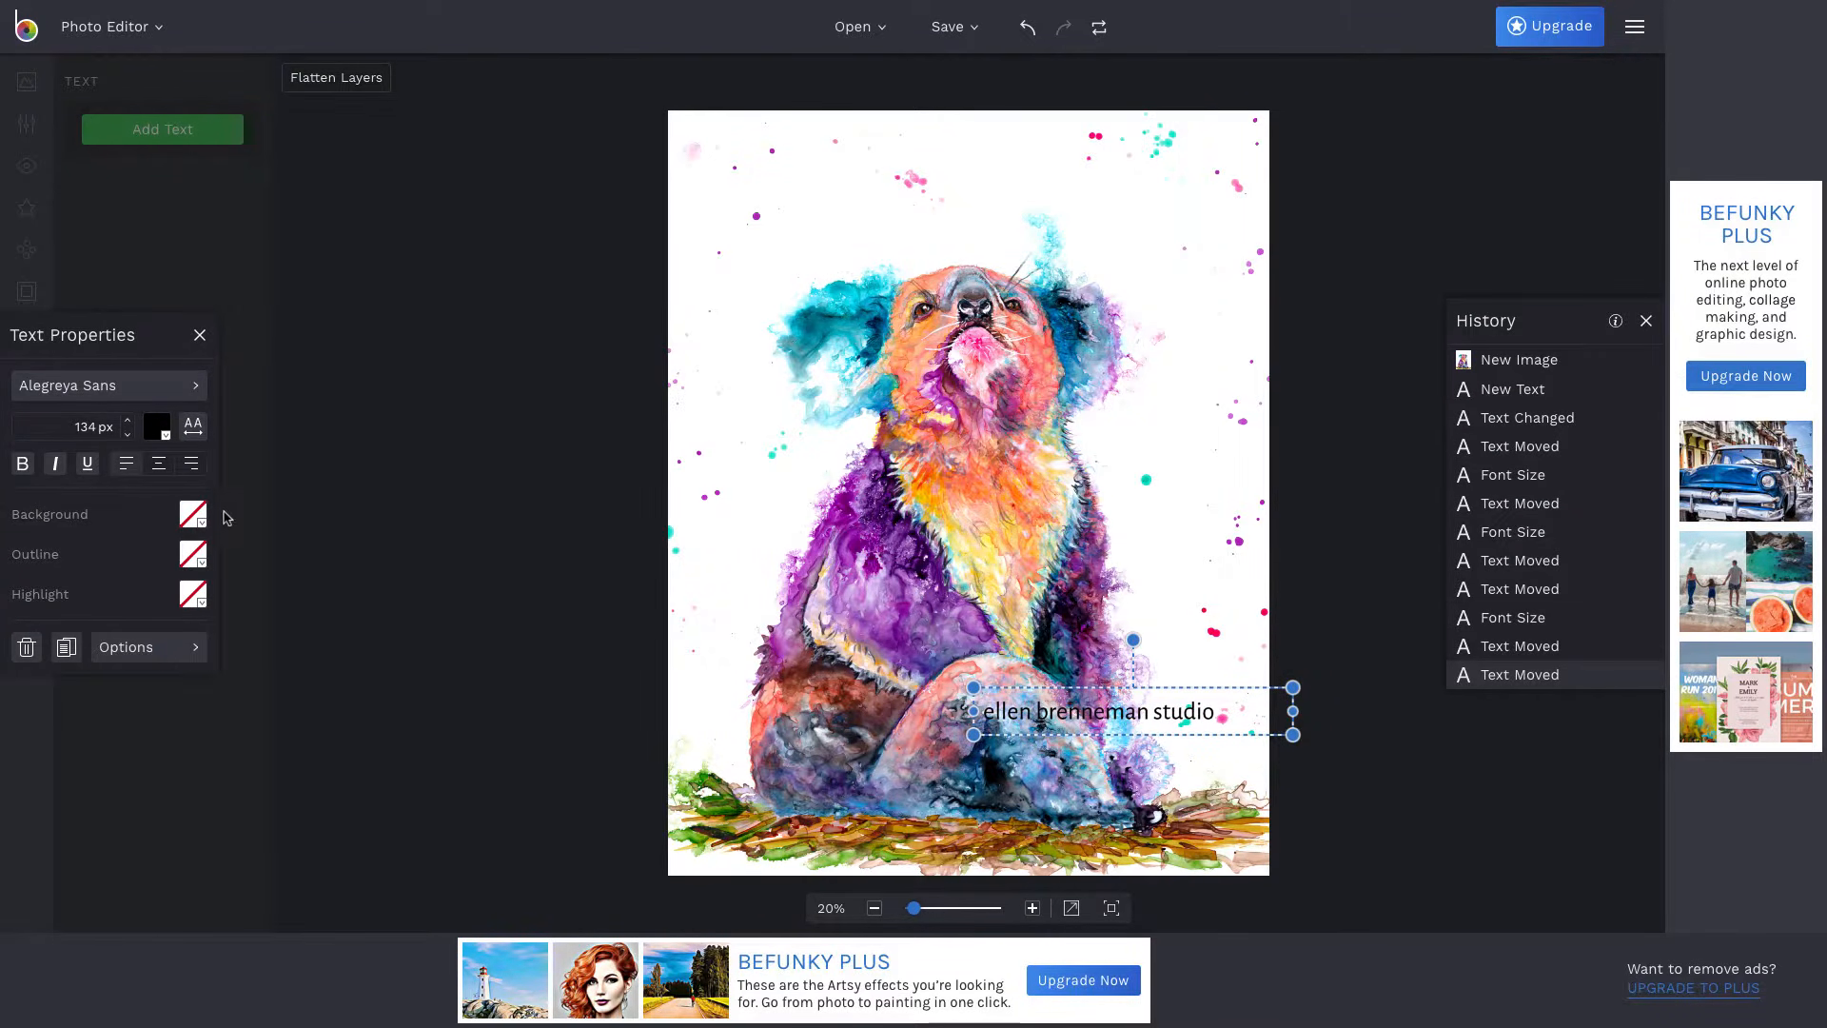
Change the studio name text's font to Amaranth.
{"action": "left_click", "coordinate": [140, 390]}
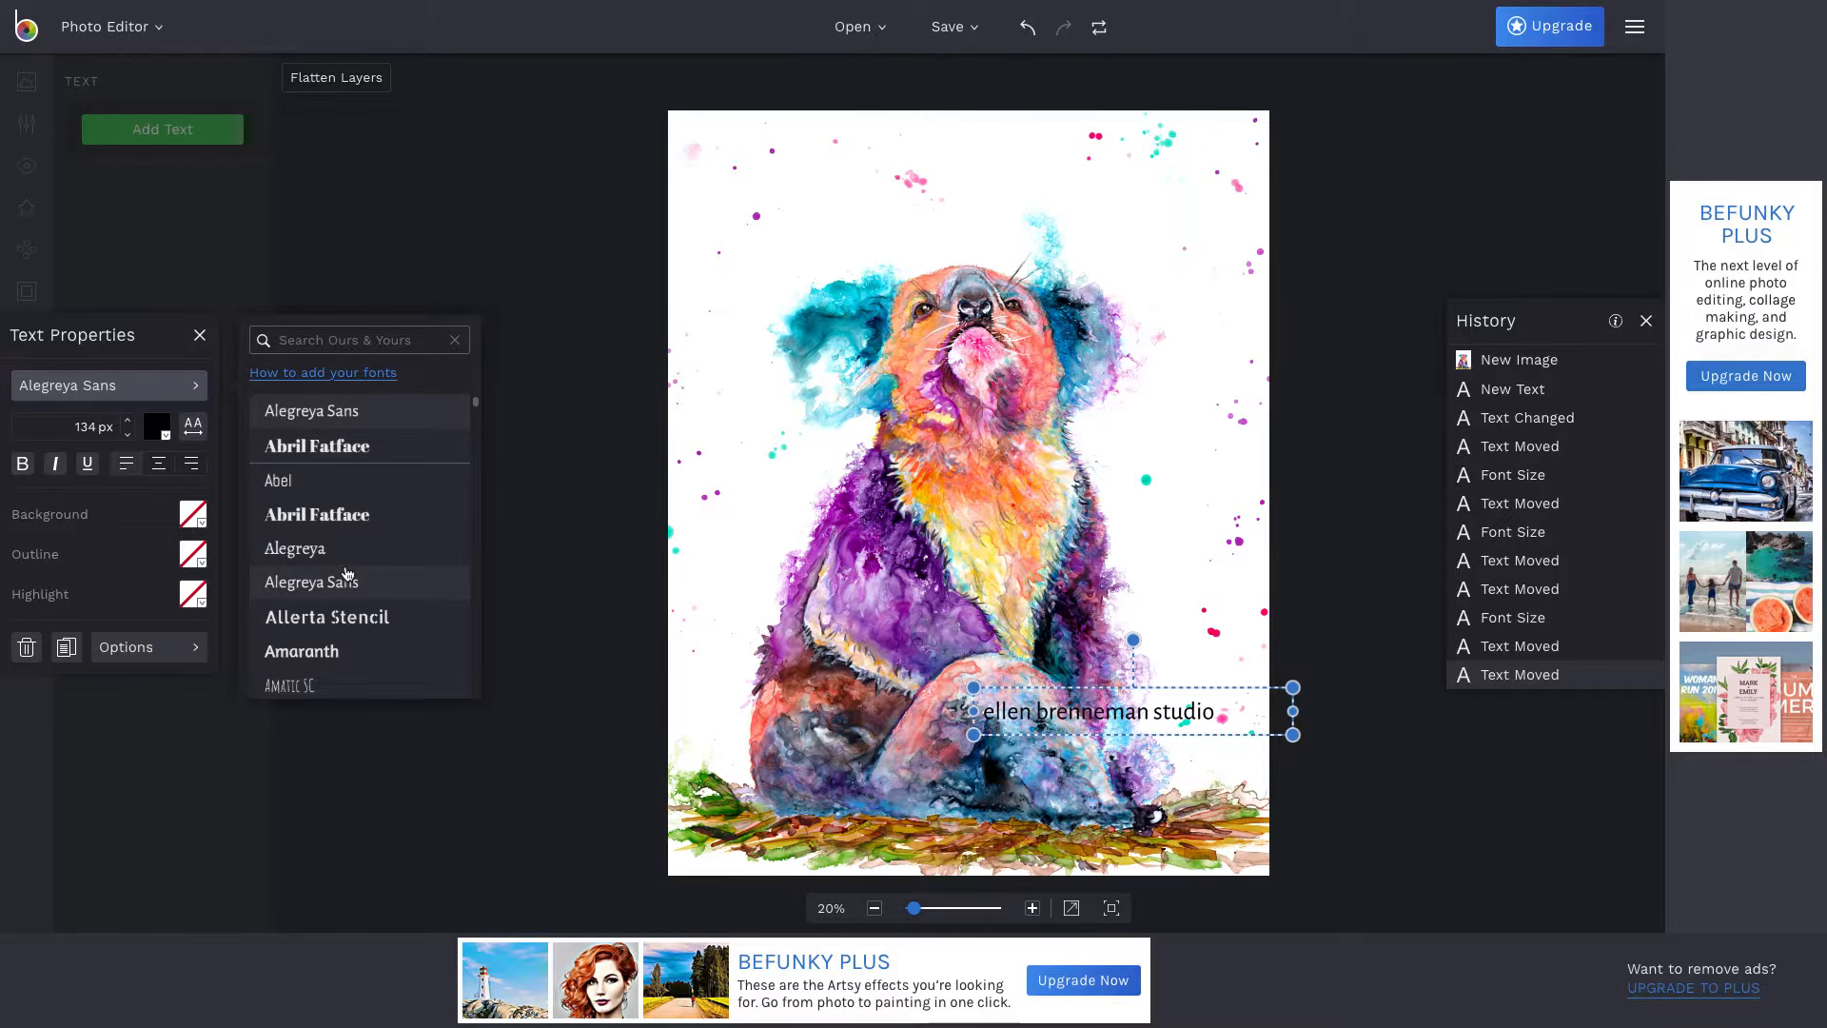
{"action": "left_click", "coordinate": [344, 652]}
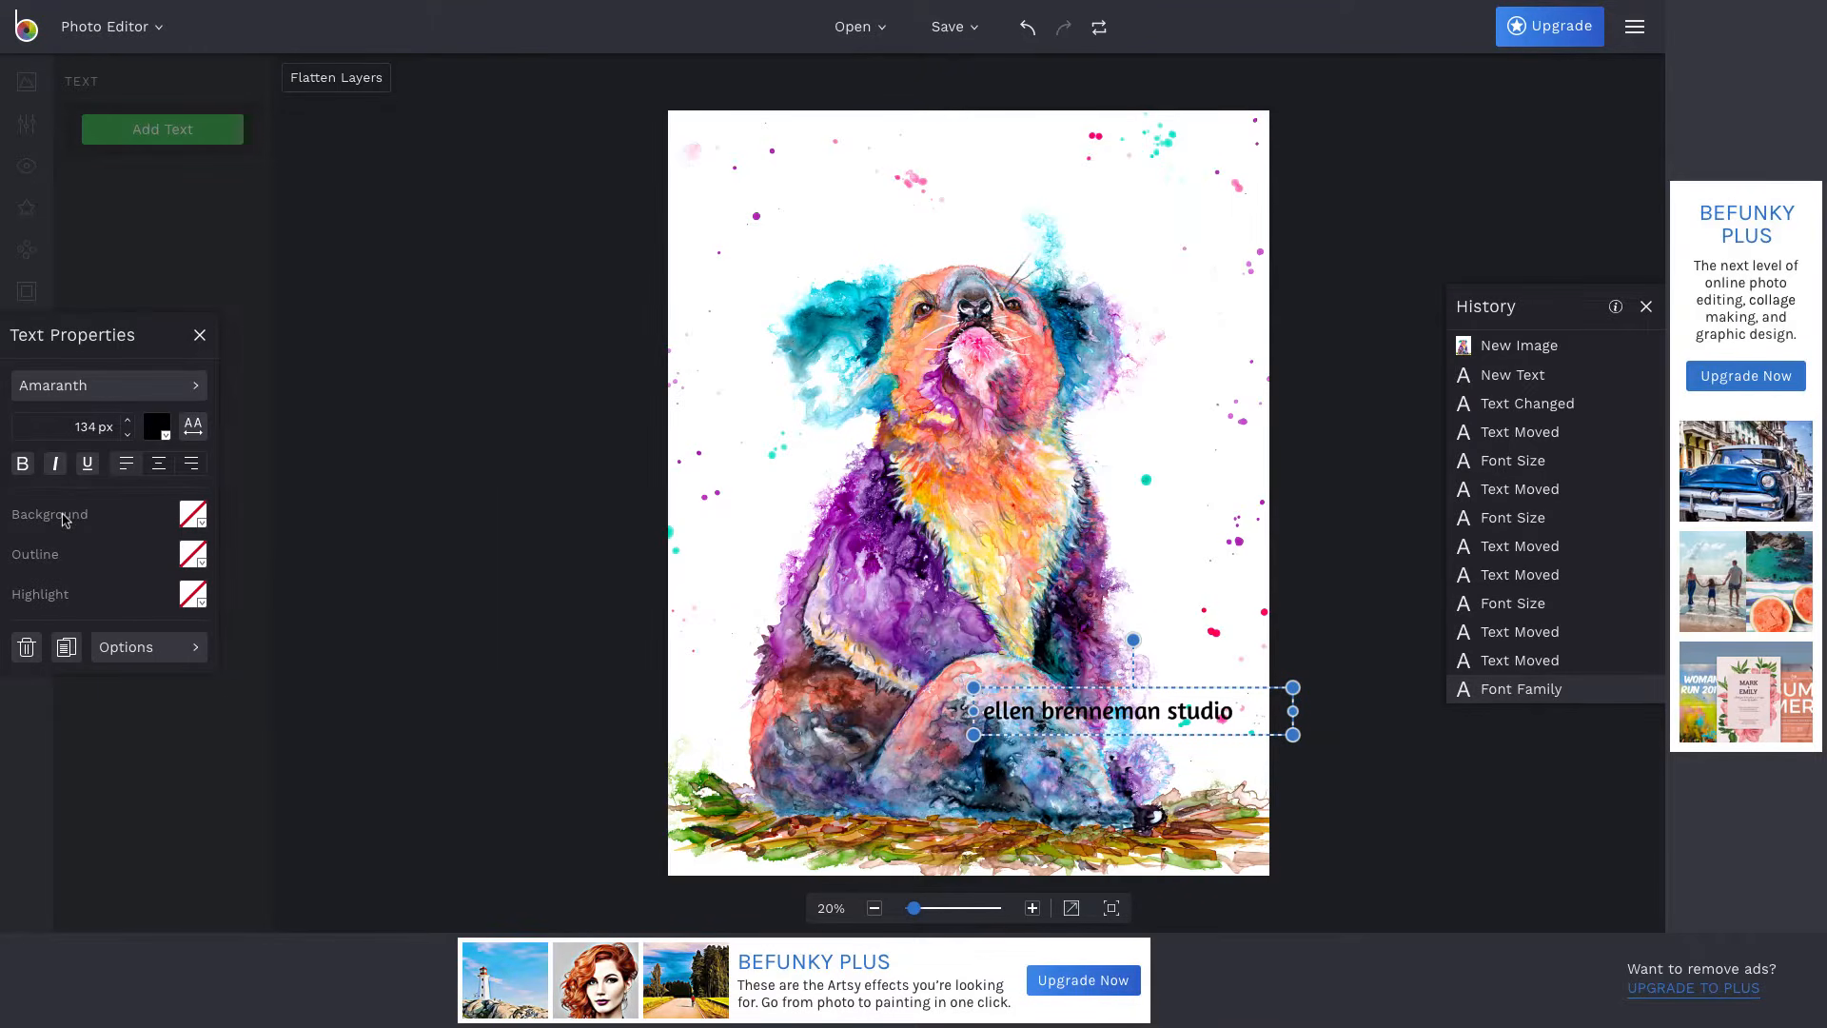
Try a dark red background behind the studio name text and shift the text slightly down and left.
{"action": "left_click", "coordinate": [191, 515]}
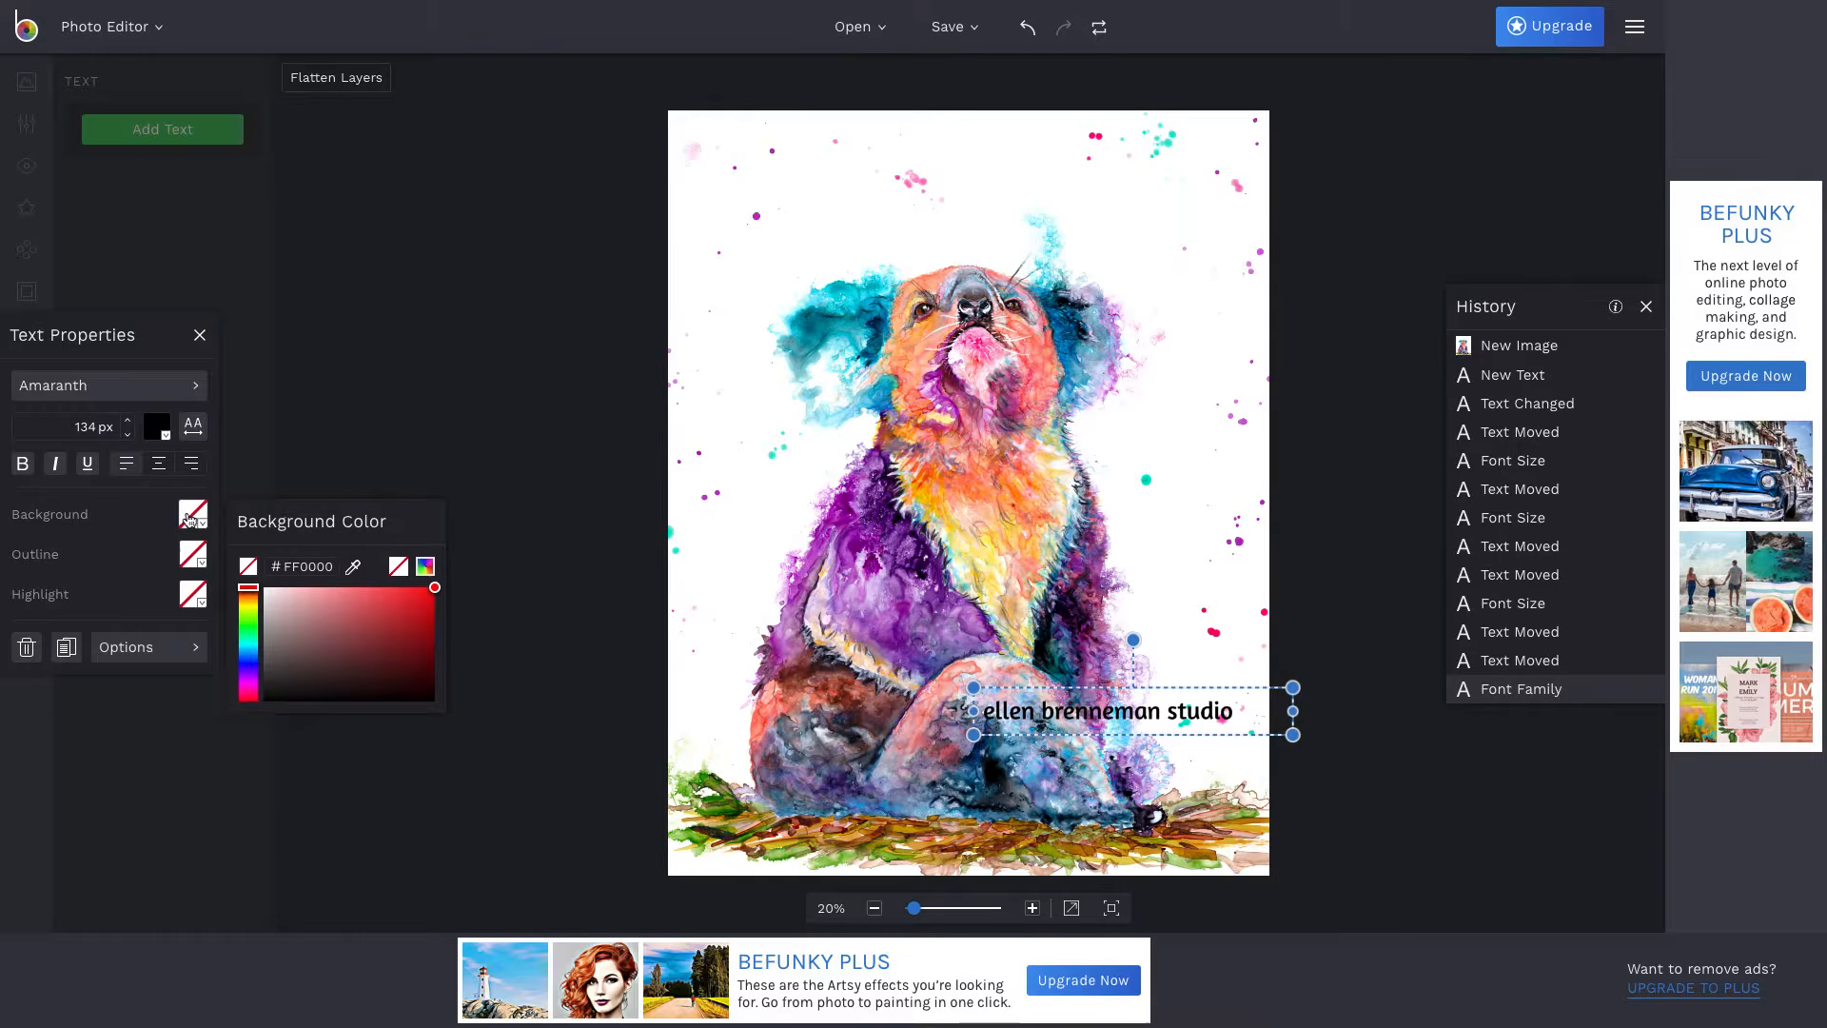
{"action": "left_click_drag", "start_coordinate": [435, 588], "coordinate": [373, 677]}
{"action": "left_click_drag", "start_coordinate": [428, 741], "coordinate": [335, 739]}
{"action": "mouse_move", "coordinate": [1234, 731]}
{"action": "left_mouse_down"}
{"action": "mouse_move", "coordinate": [1167, 784]}
{"action": "mouse_move", "coordinate": [961, 821]}
{"action": "mouse_move", "coordinate": [949, 849]}
{"action": "mouse_move", "coordinate": [990, 795]}
{"action": "mouse_move", "coordinate": [985, 809]}
{"action": "mouse_move", "coordinate": [1236, 729]}
{"action": "left_mouse_up"}
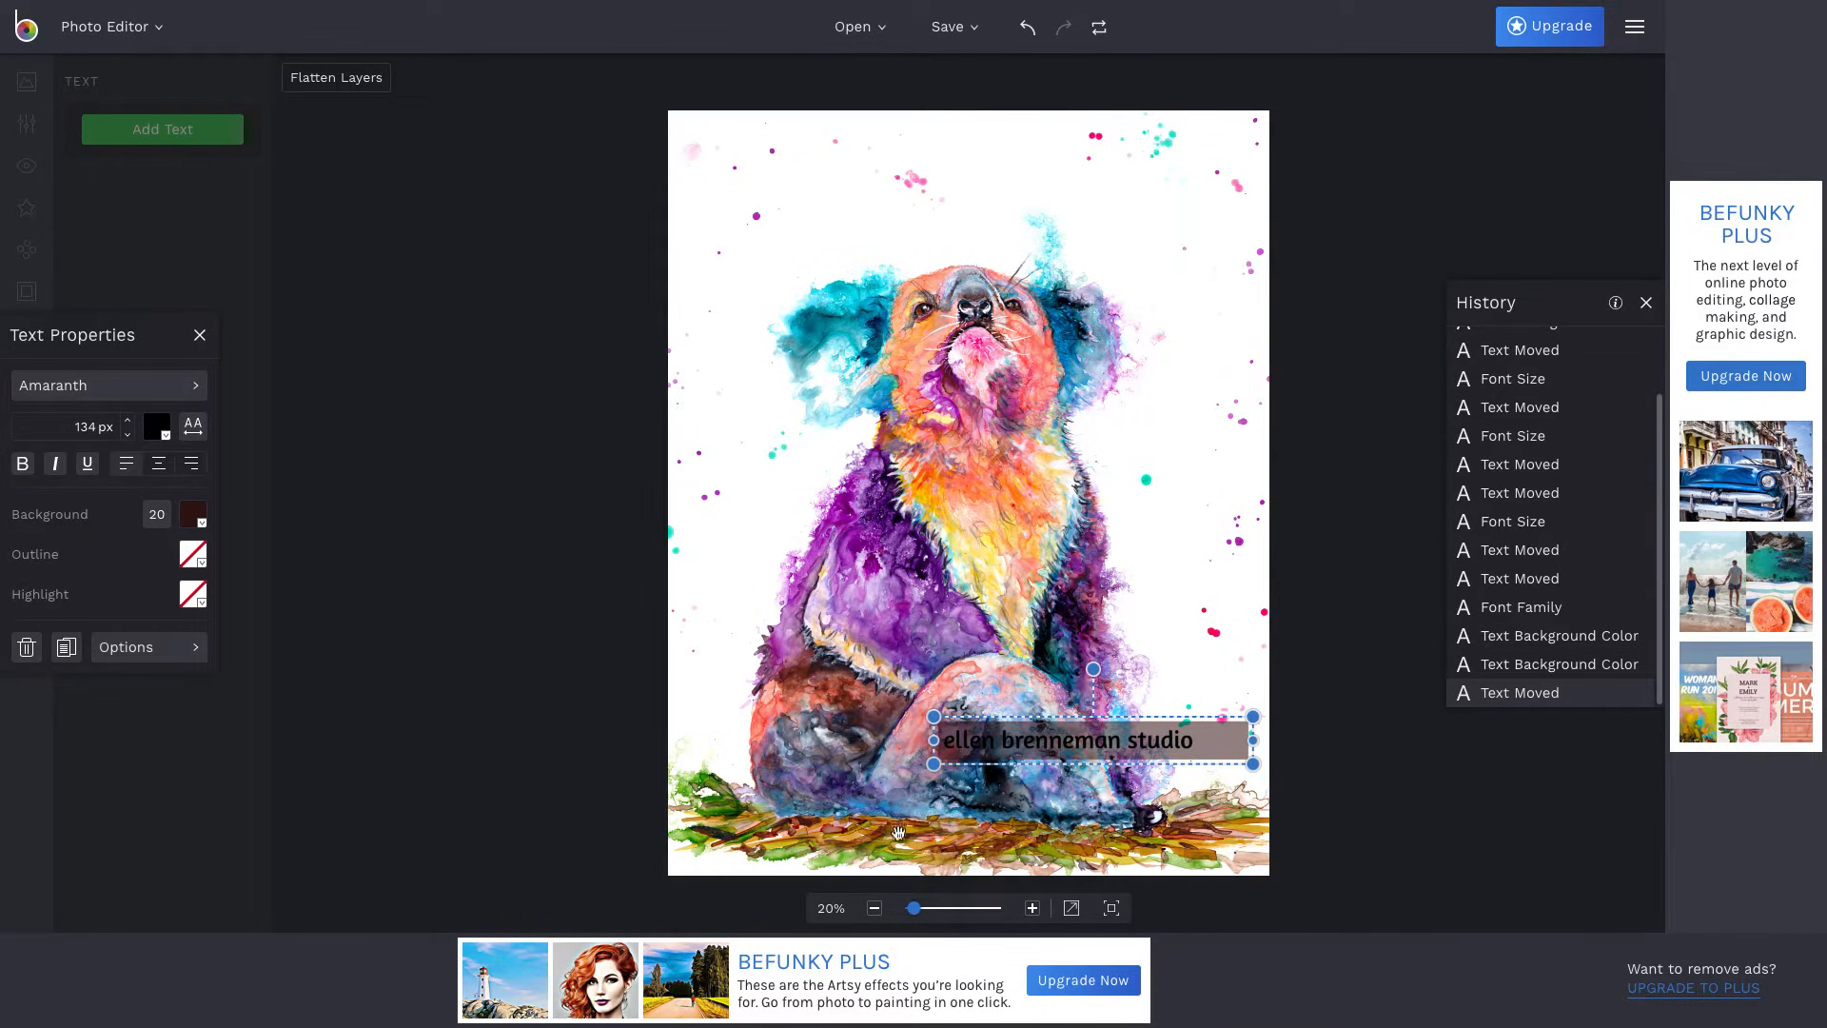
Undo the last text move and both background colour changes.
{"action": "left_click", "coordinate": [1028, 28]}
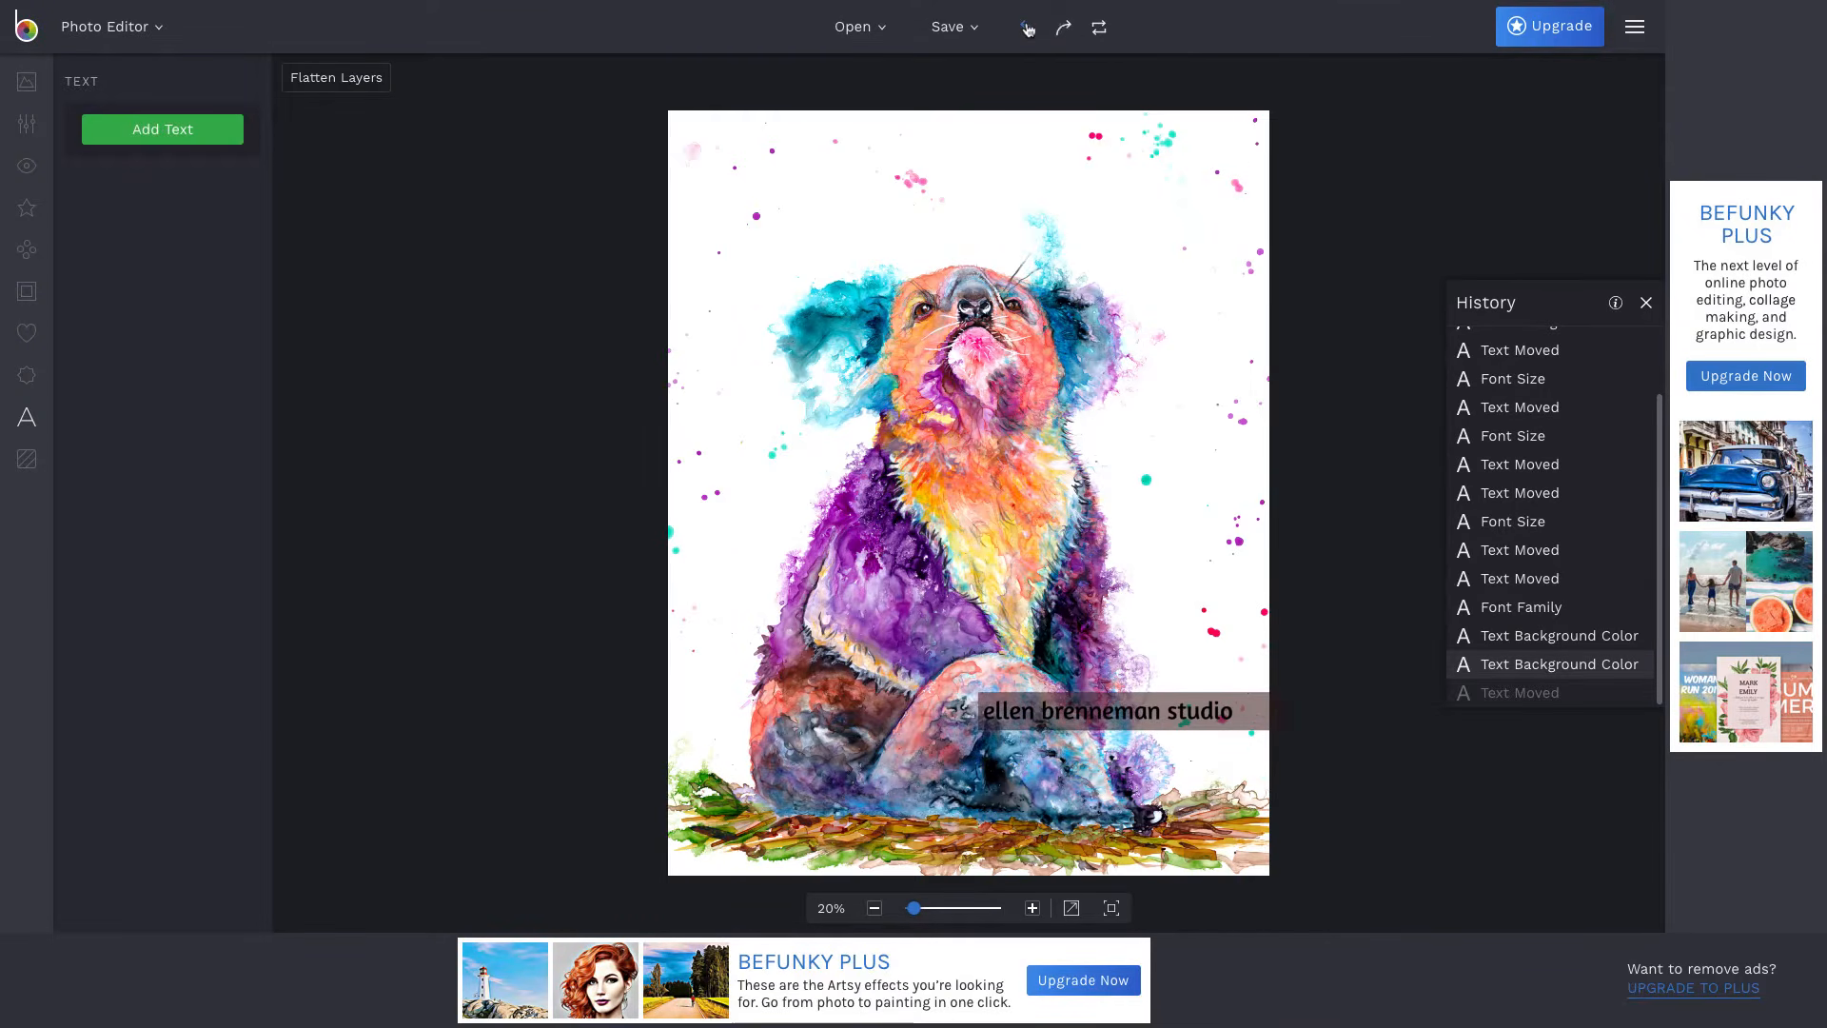
{"action": "left_click", "coordinate": [1028, 28]}
{"action": "left_click", "coordinate": [1028, 29]}
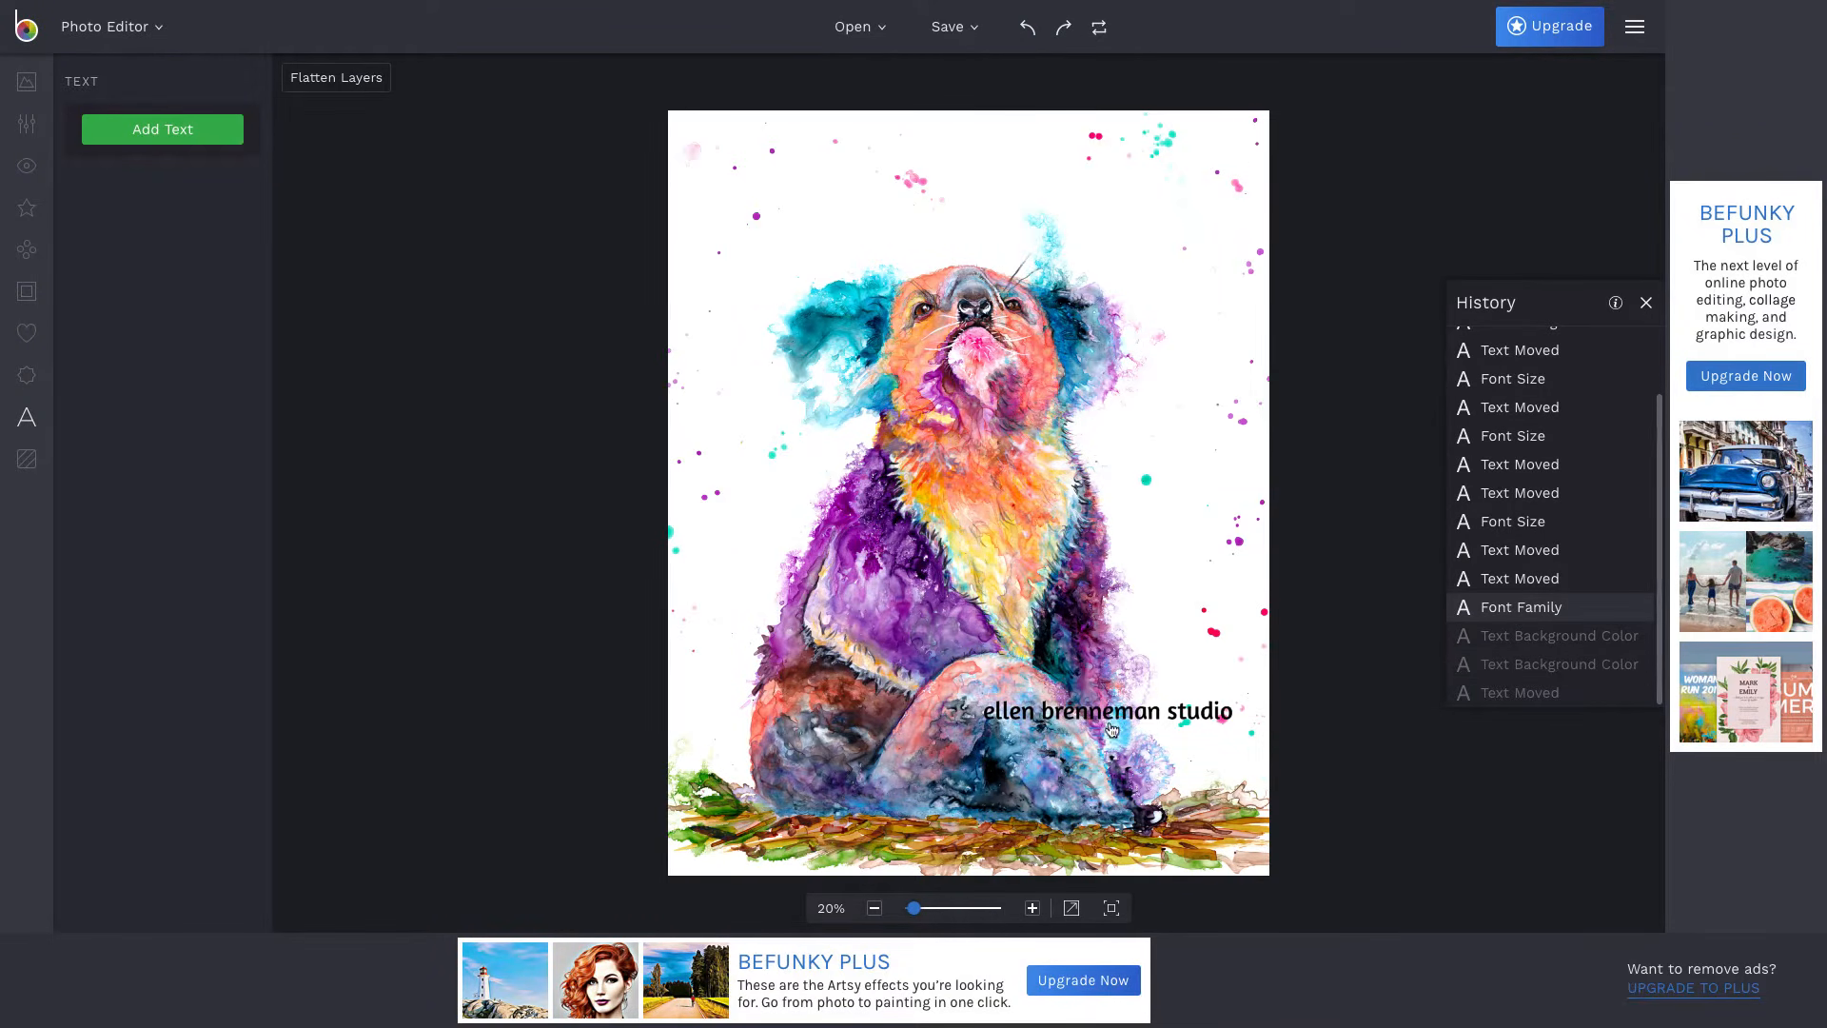
Move the studio name text slightly lower over the koala's legs and set its opacity to 36%.
{"action": "left_click_drag", "start_coordinate": [1111, 730], "coordinate": [1103, 759]}
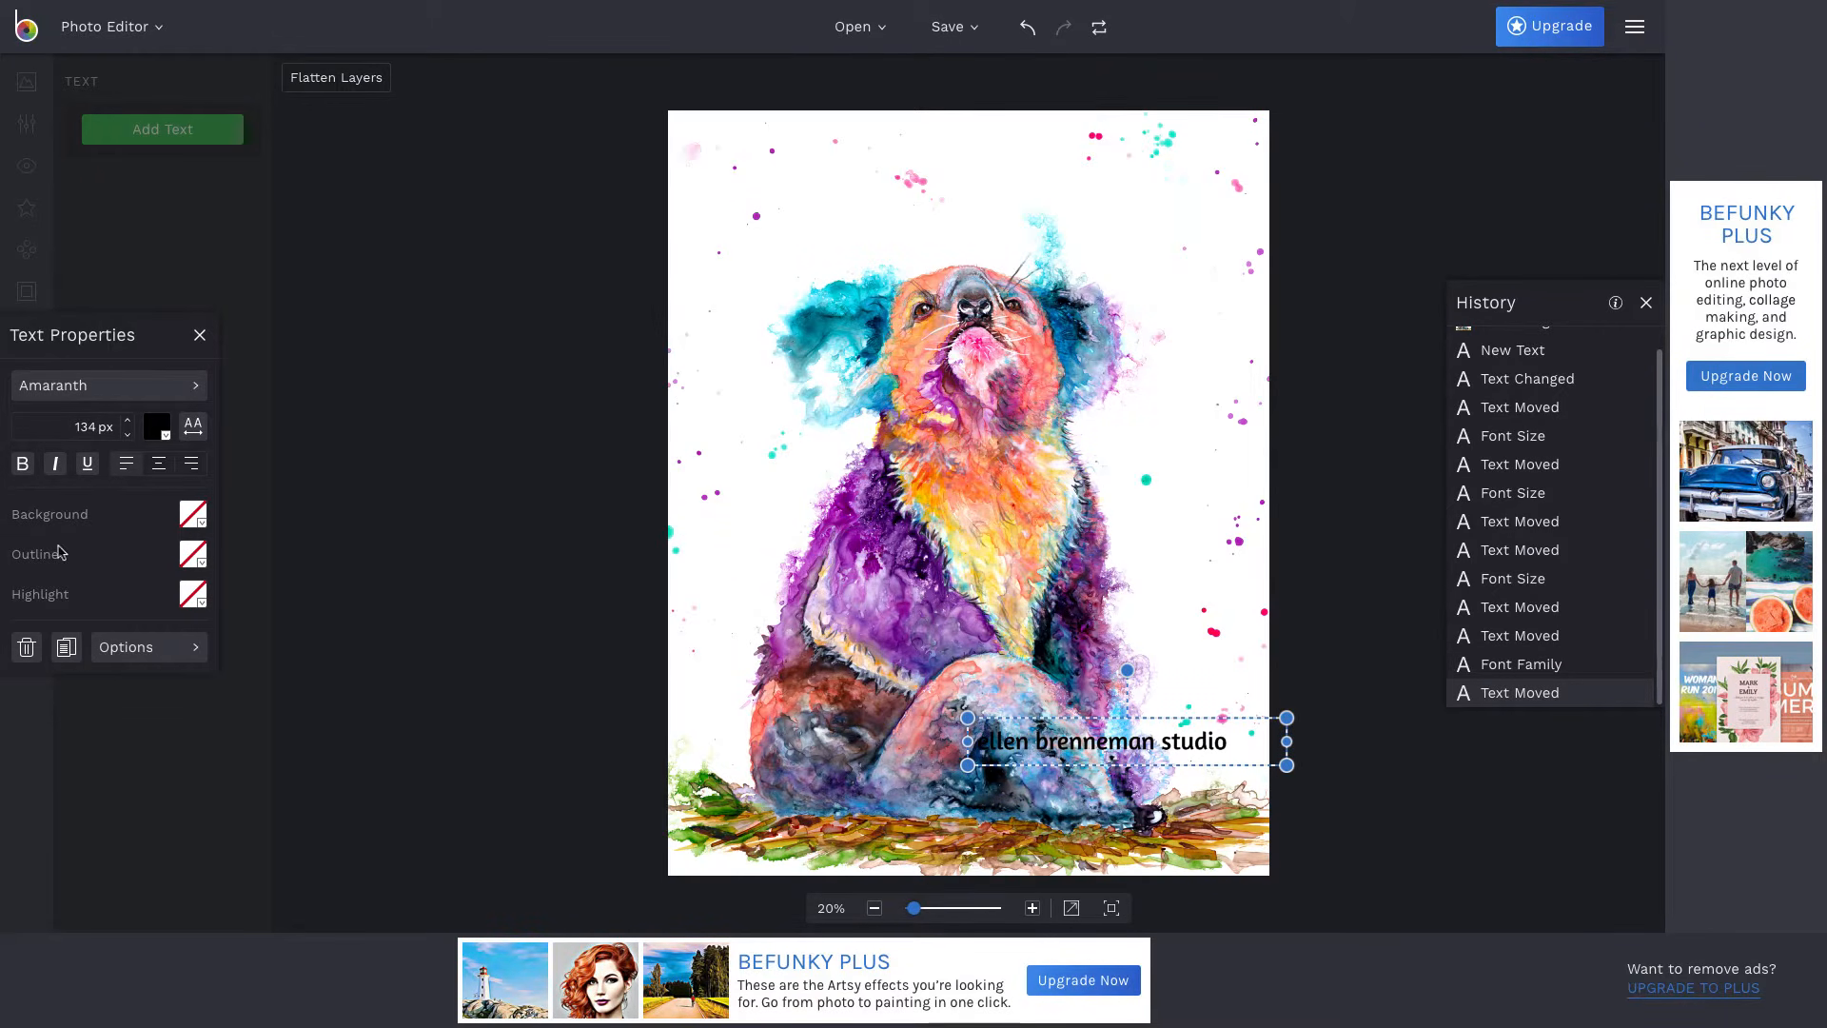
{"action": "left_click", "coordinate": [141, 654]}
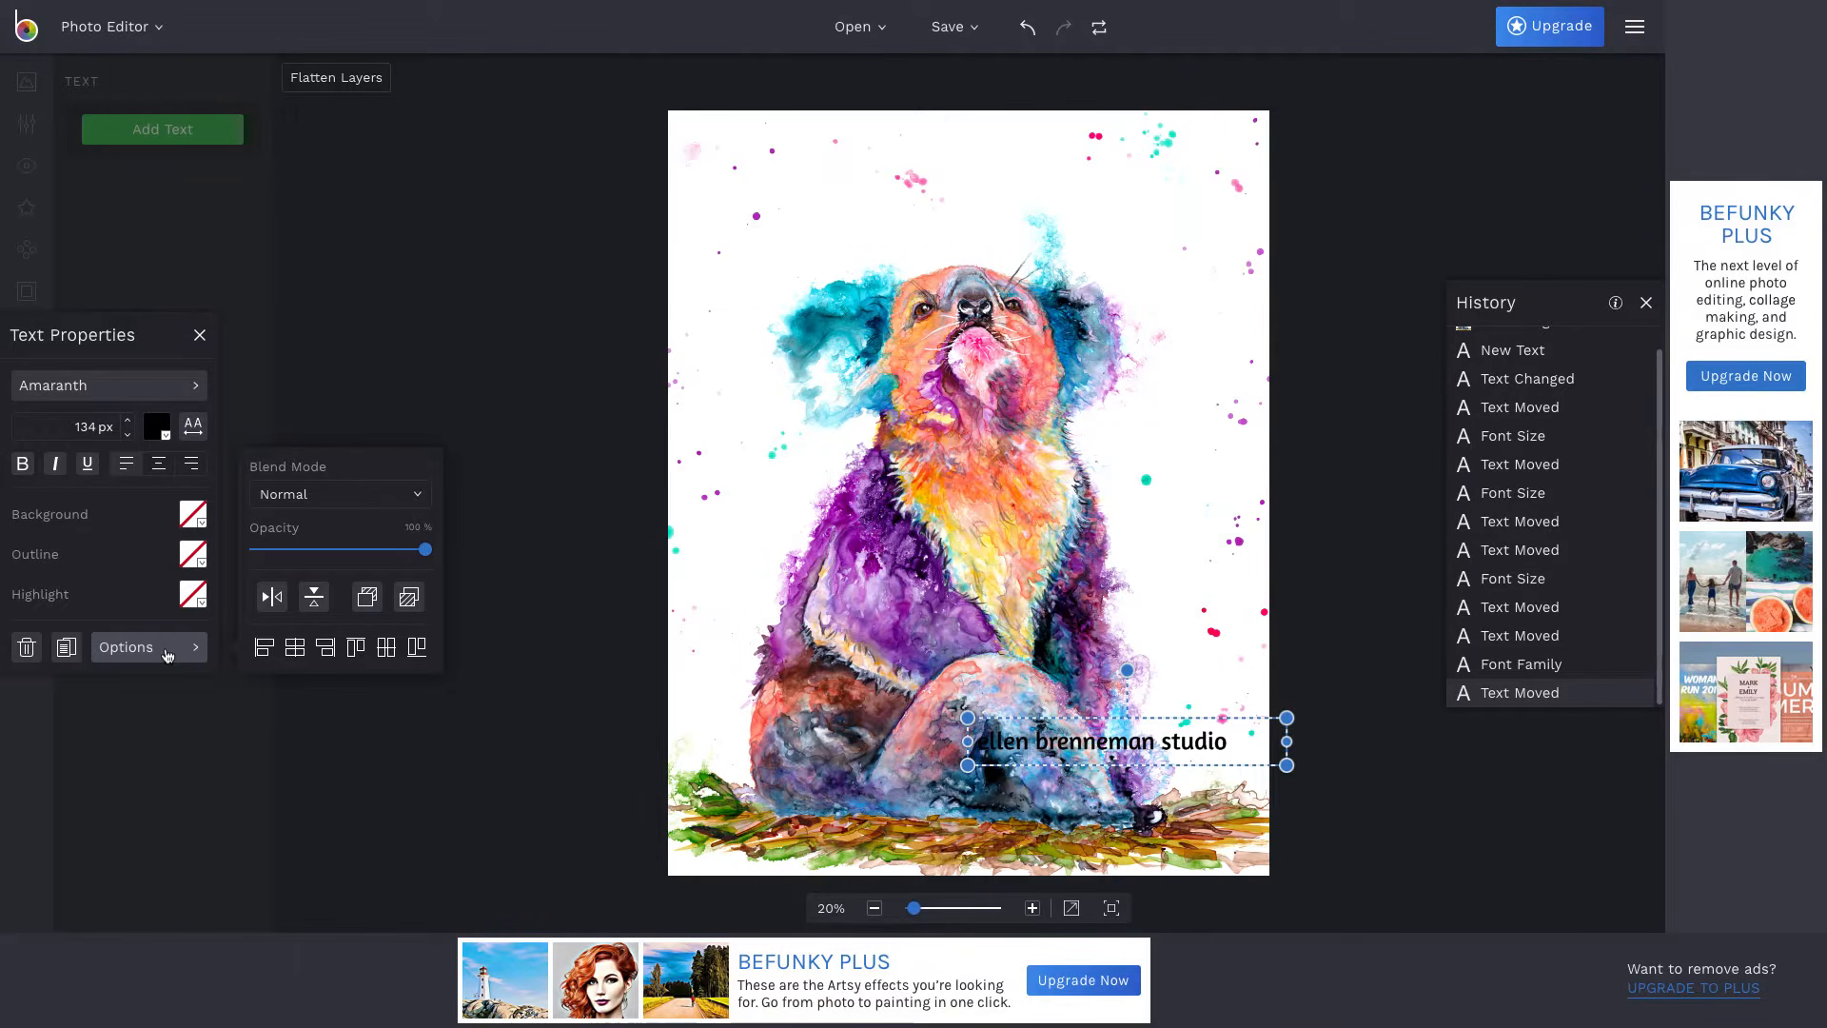
{"action": "left_click", "coordinate": [369, 600]}
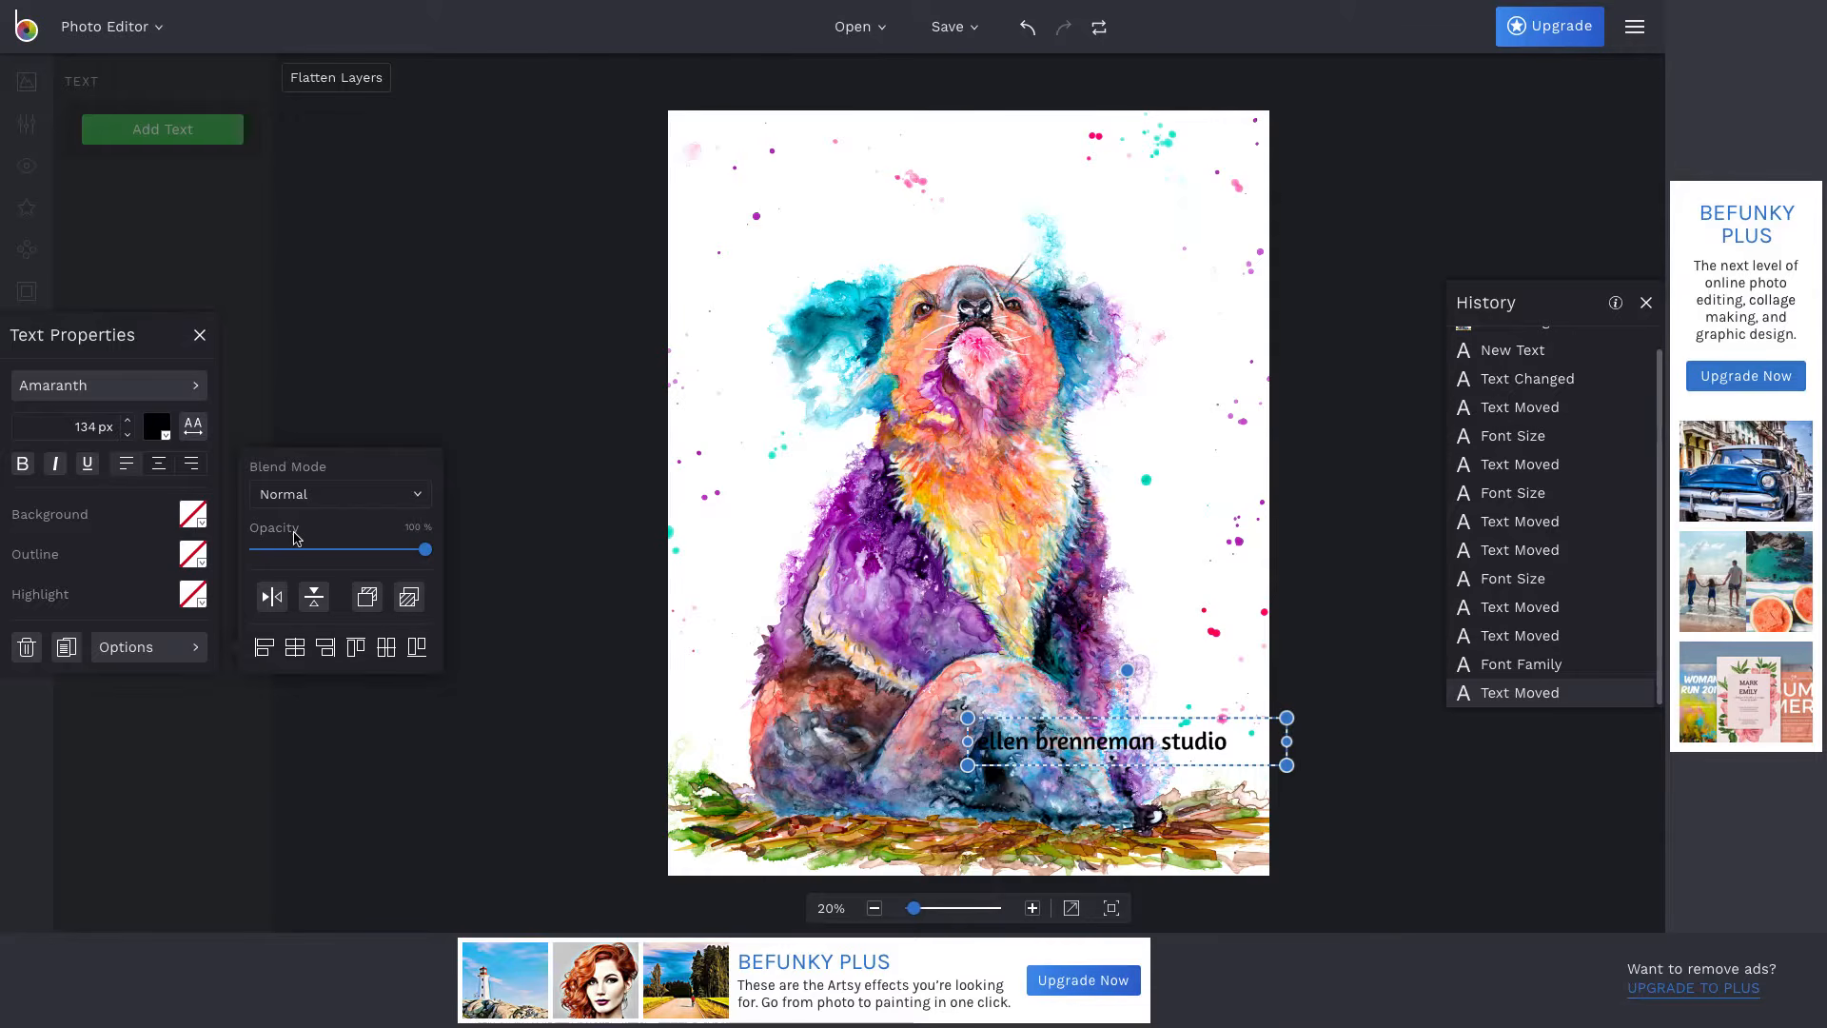
{"action": "left_click_drag", "start_coordinate": [425, 549], "coordinate": [317, 578]}
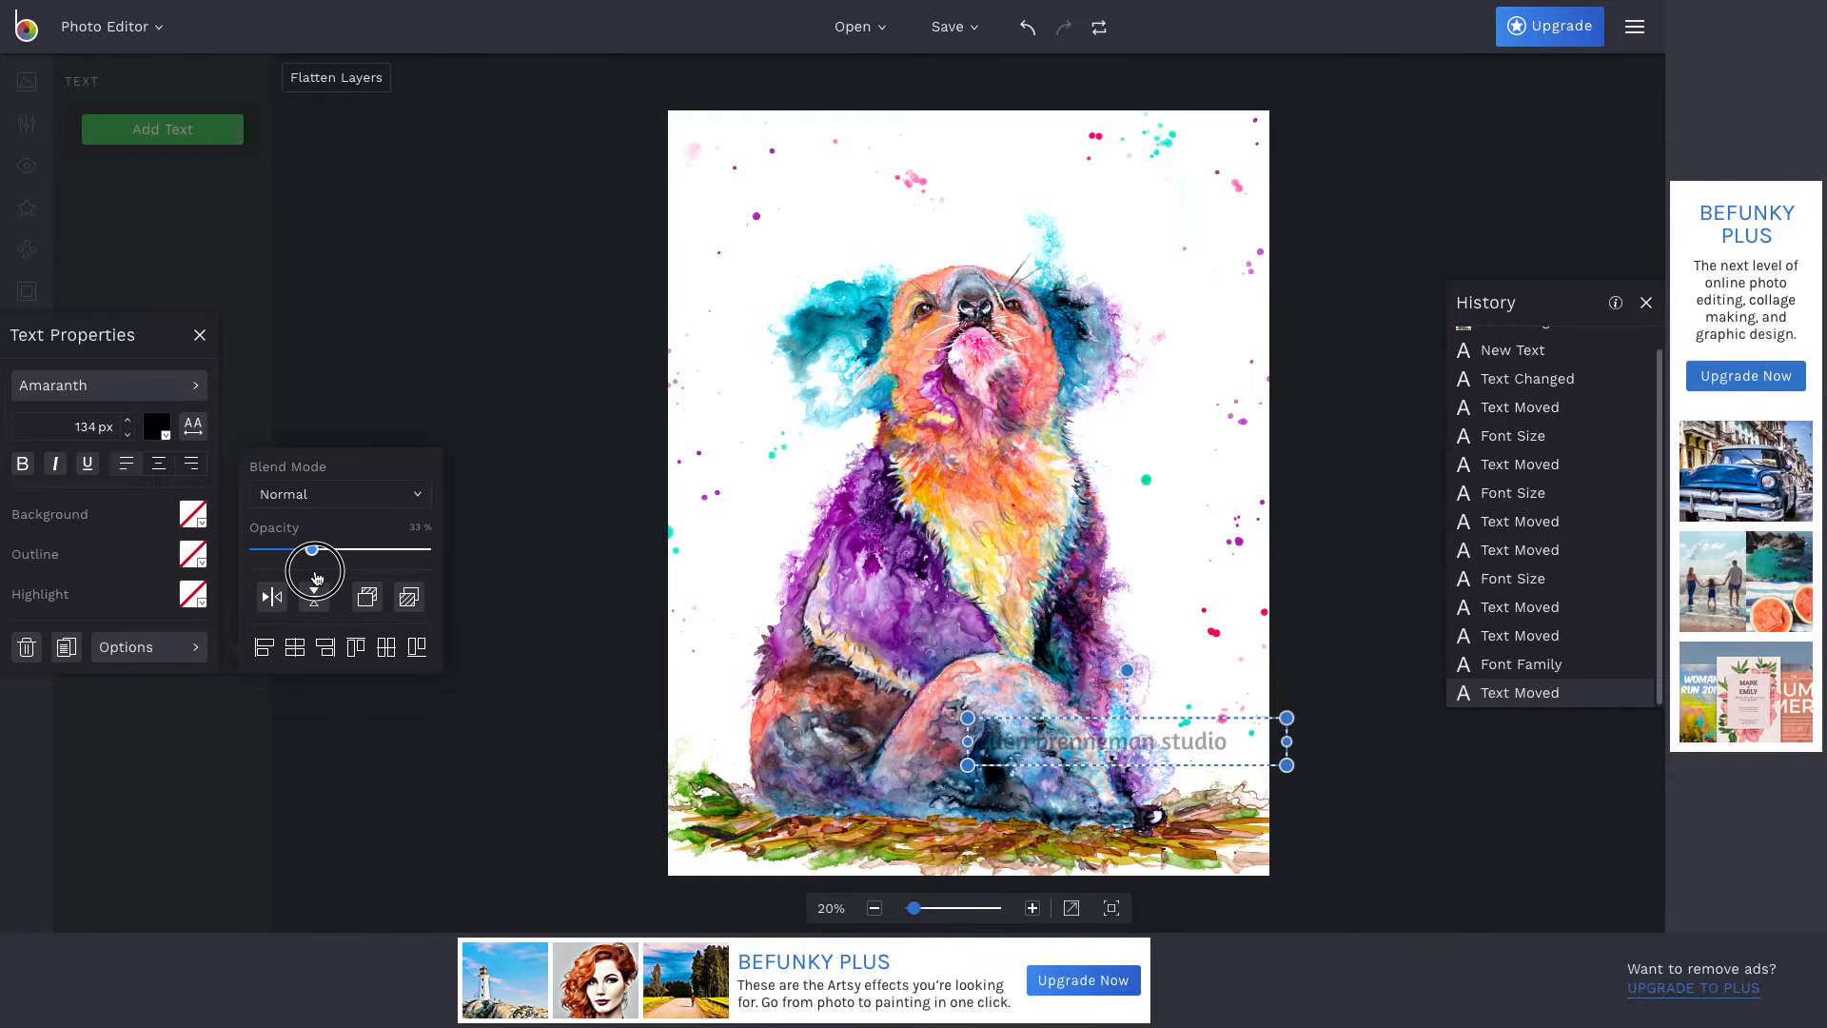
{"action": "left_click_drag", "start_coordinate": [317, 578], "coordinate": [321, 579]}
{"action": "left_click_drag", "start_coordinate": [322, 580], "coordinate": [322, 580]}
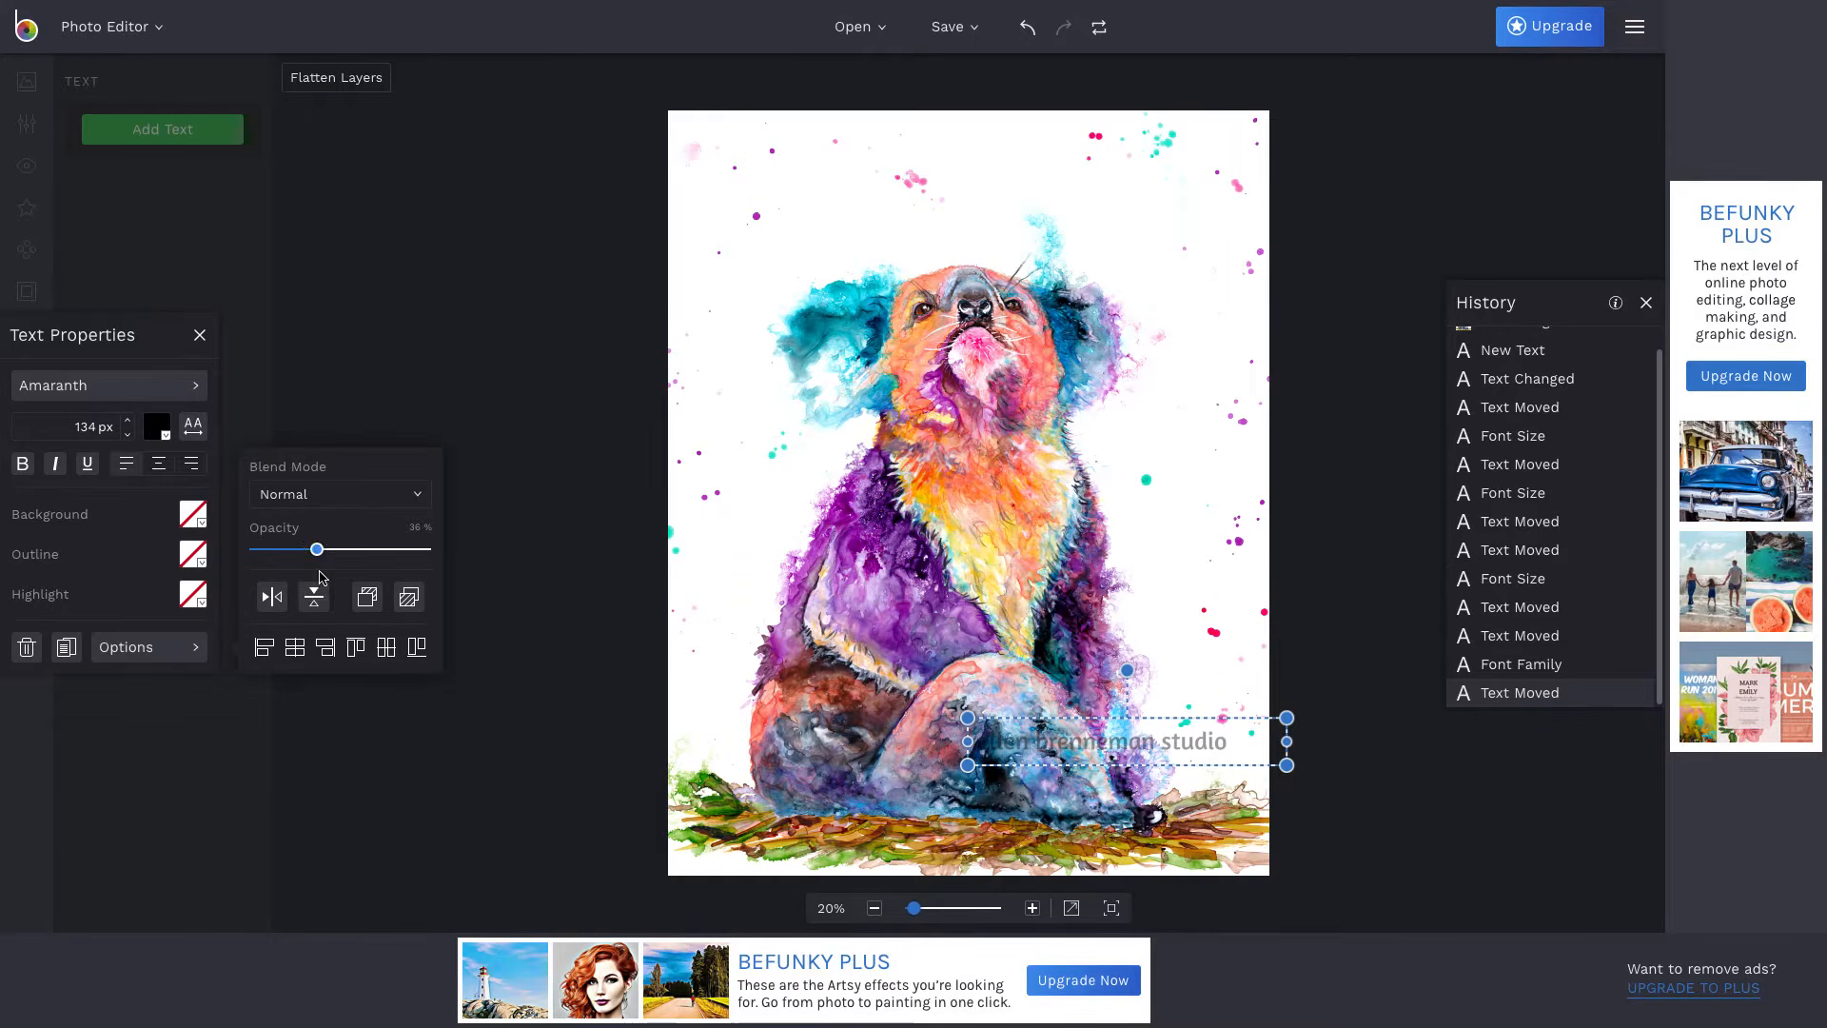
Move the semi-transparent studio name text slightly up and left over the koala's legs and deselect it.
{"action": "mouse_move", "coordinate": [1115, 739]}
{"action": "left_mouse_down"}
{"action": "mouse_move", "coordinate": [1121, 705]}
{"action": "mouse_move", "coordinate": [1105, 717]}
{"action": "left_mouse_up"}
{"action": "left_click", "coordinate": [1102, 752]}
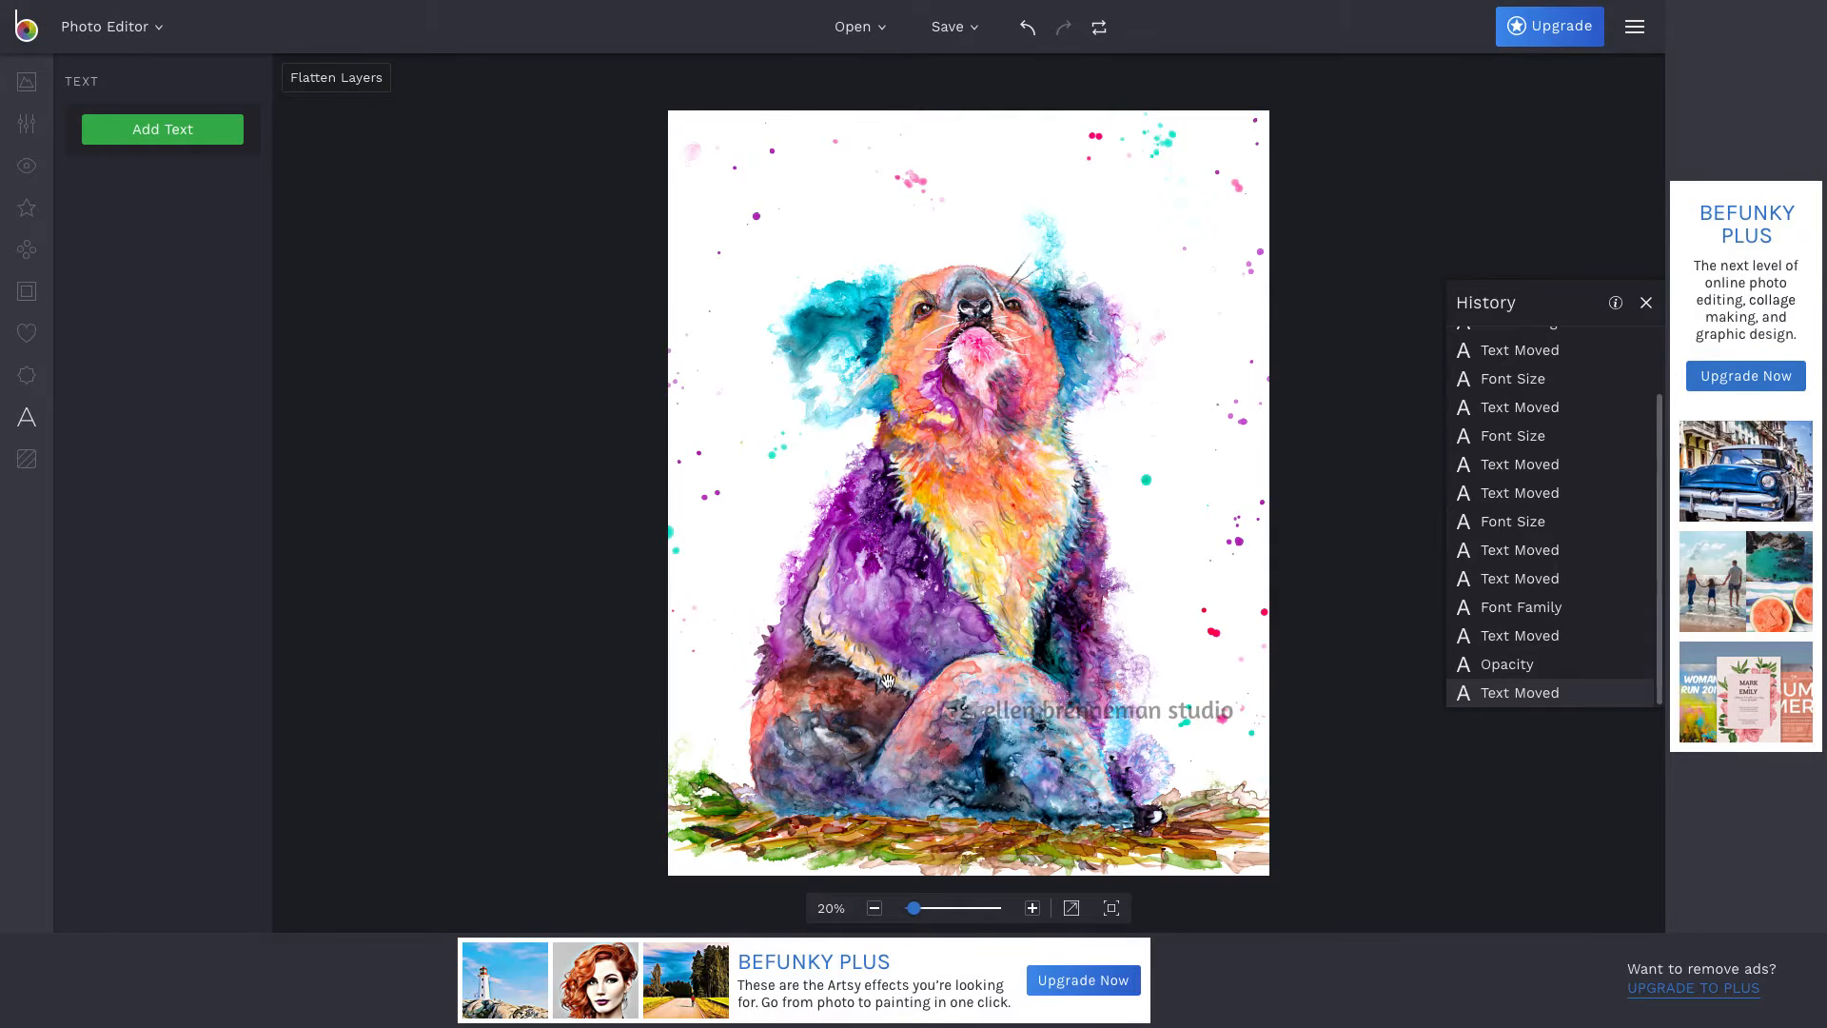
Start saving the watermarked image to the computer with the filename koalawatermark.
{"action": "left_click", "coordinate": [956, 29]}
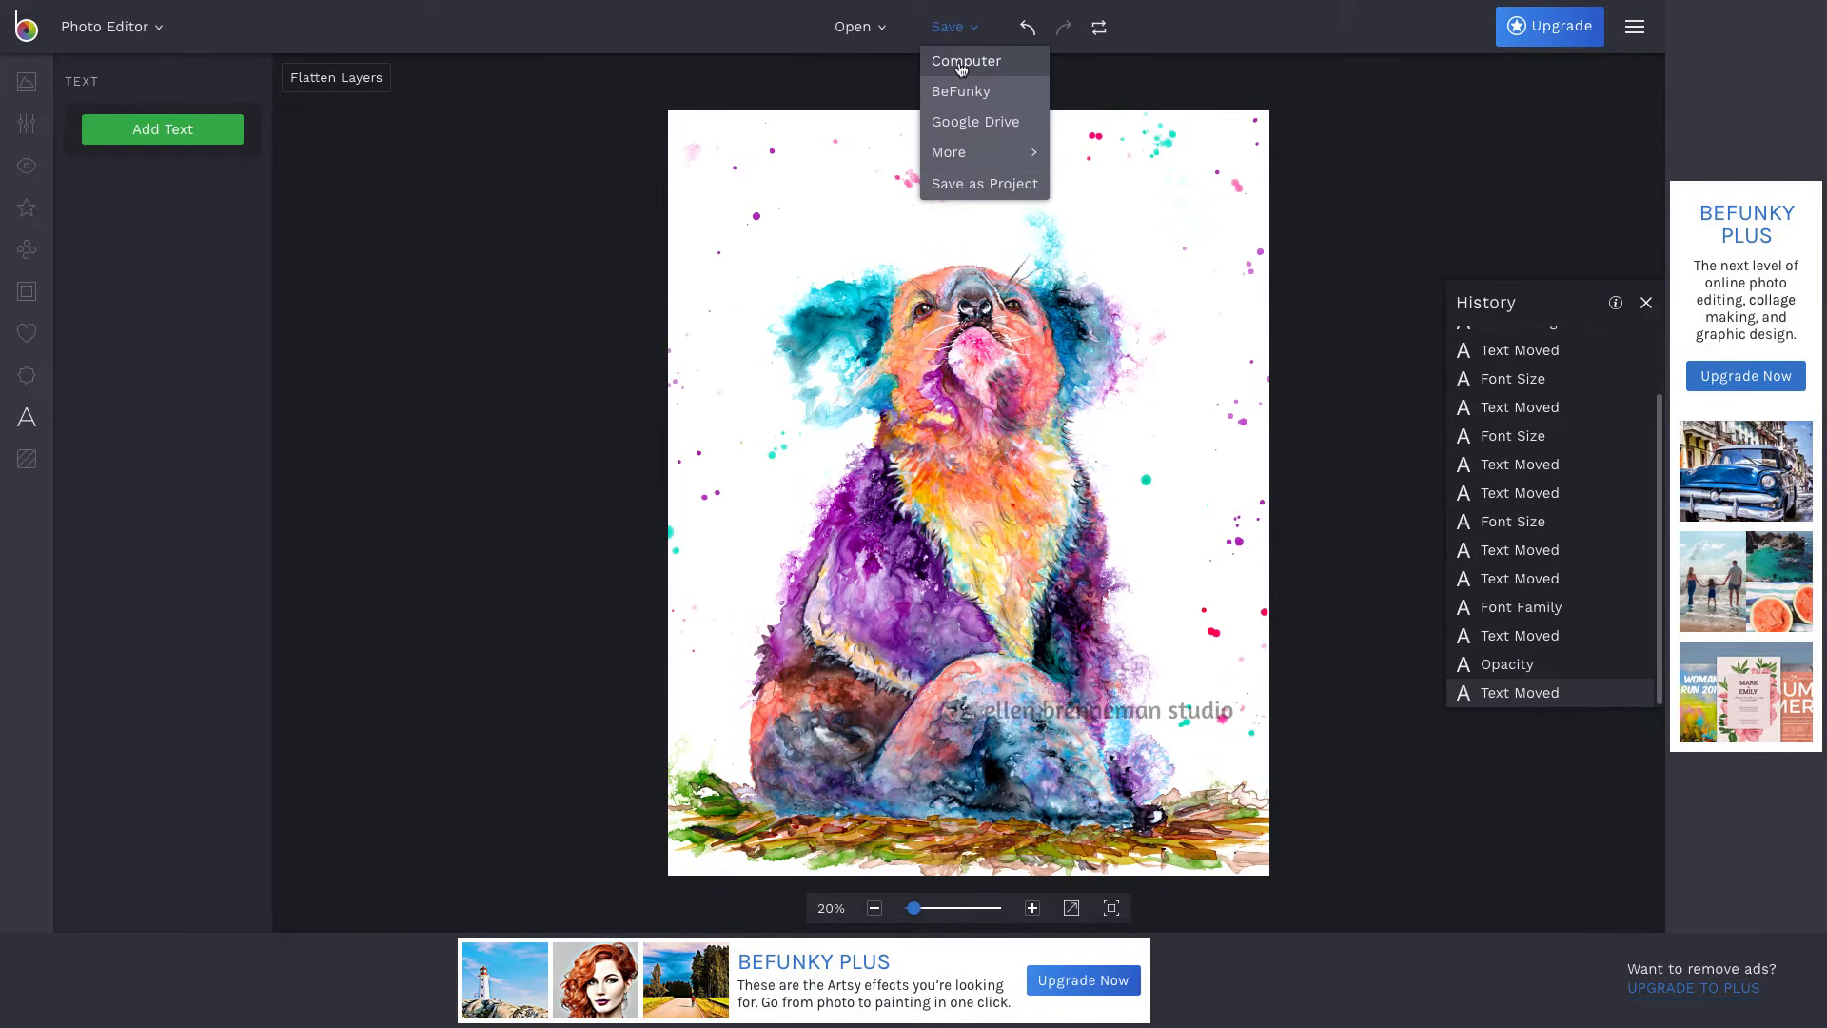
{"action": "left_click", "coordinate": [961, 67]}
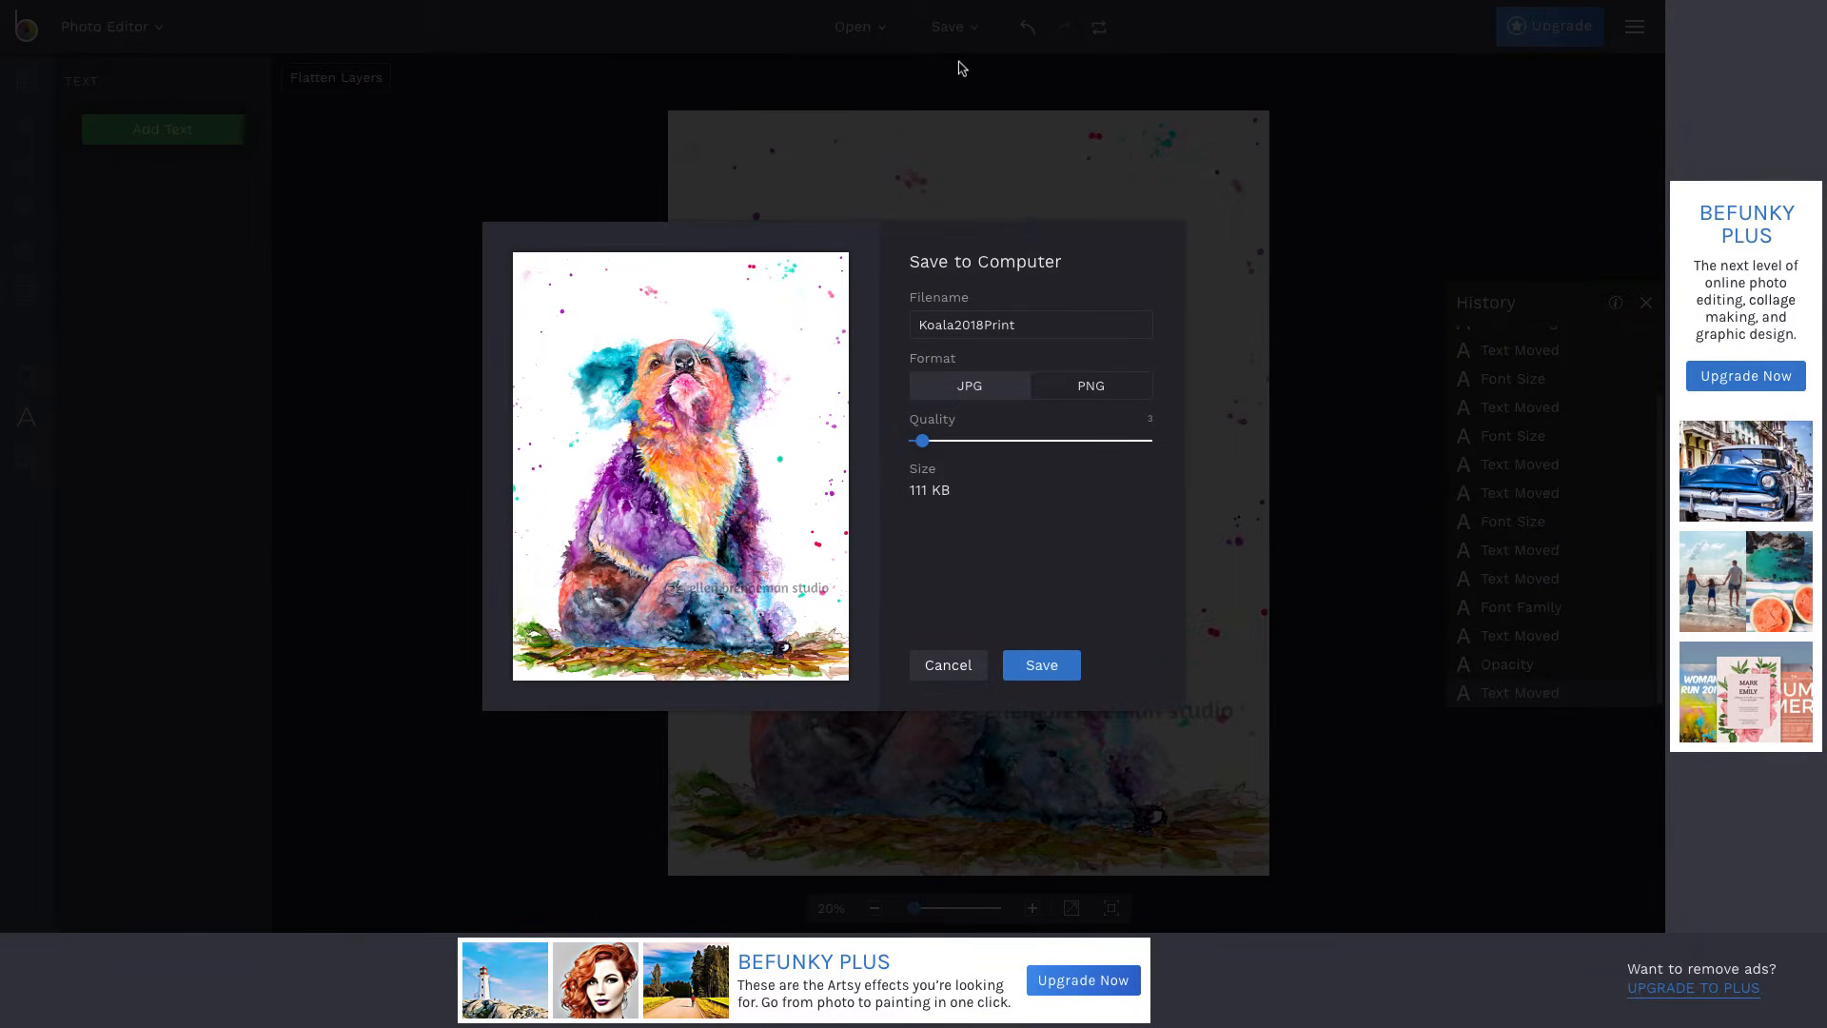
{"action": "left_click_drag", "start_coordinate": [1035, 328], "coordinate": [905, 326]}
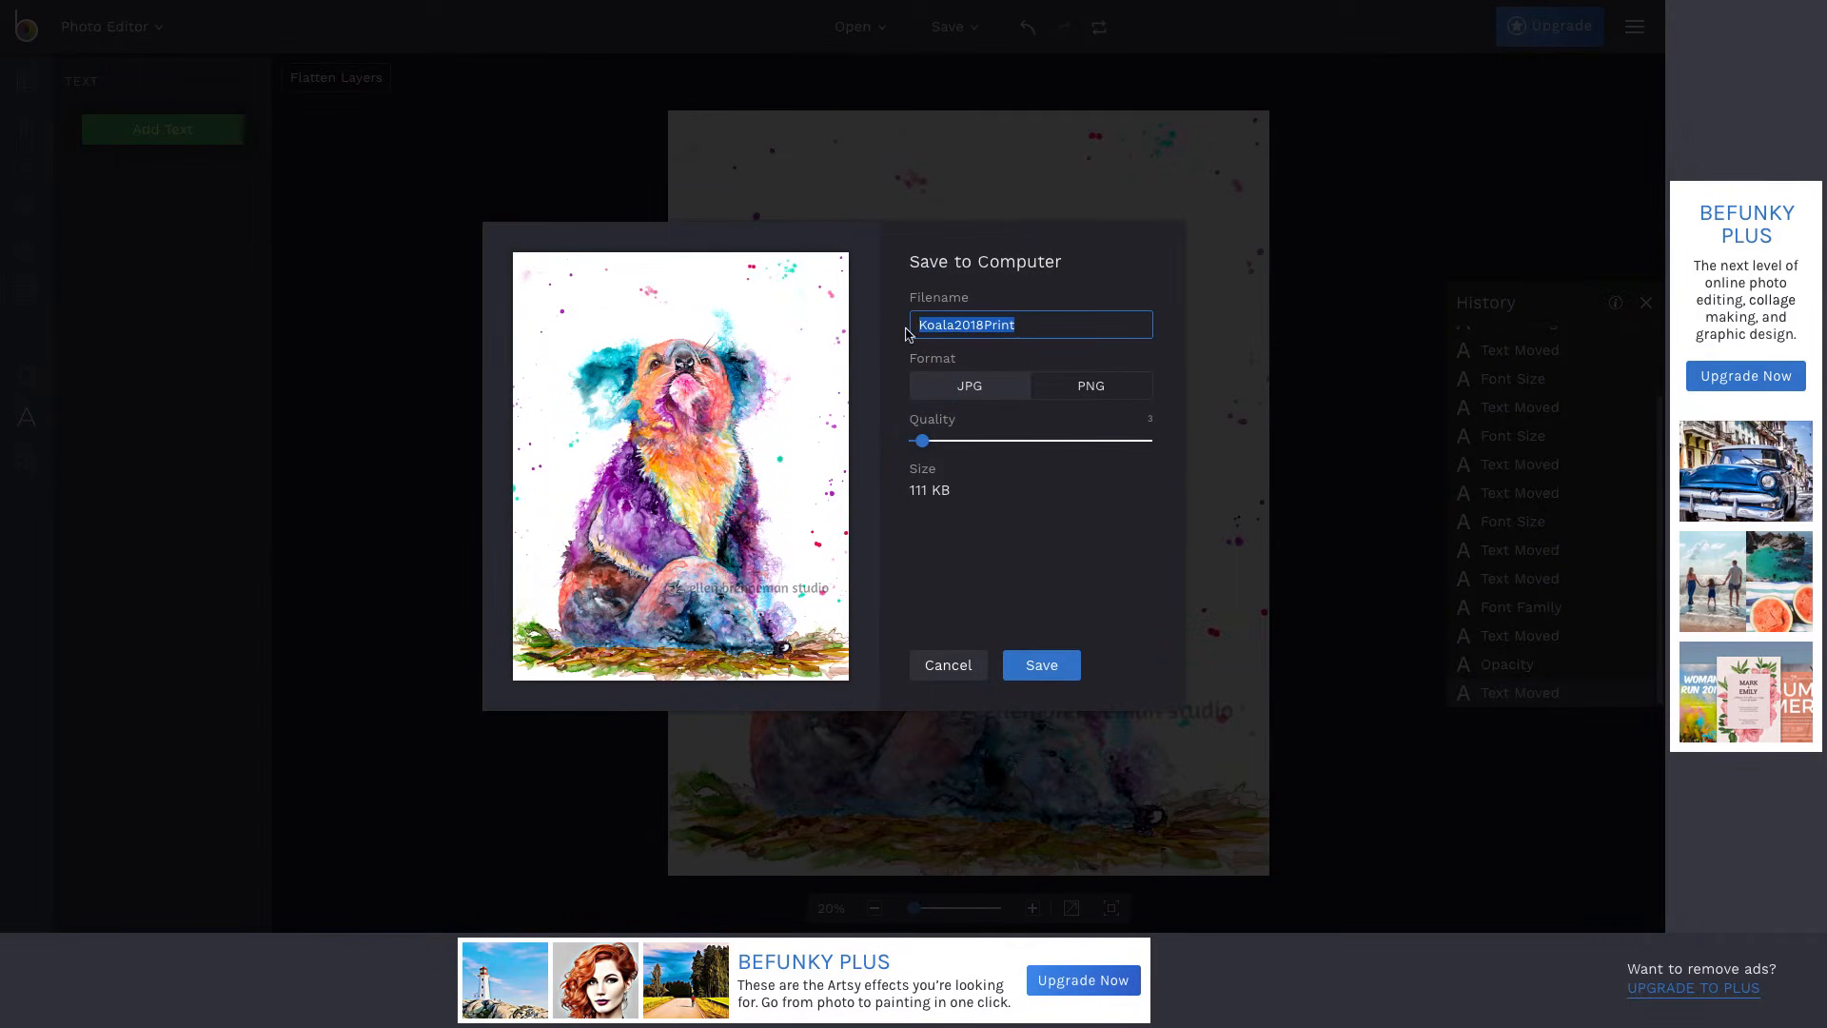
{"action": "type", "text": "koalawatermark"}
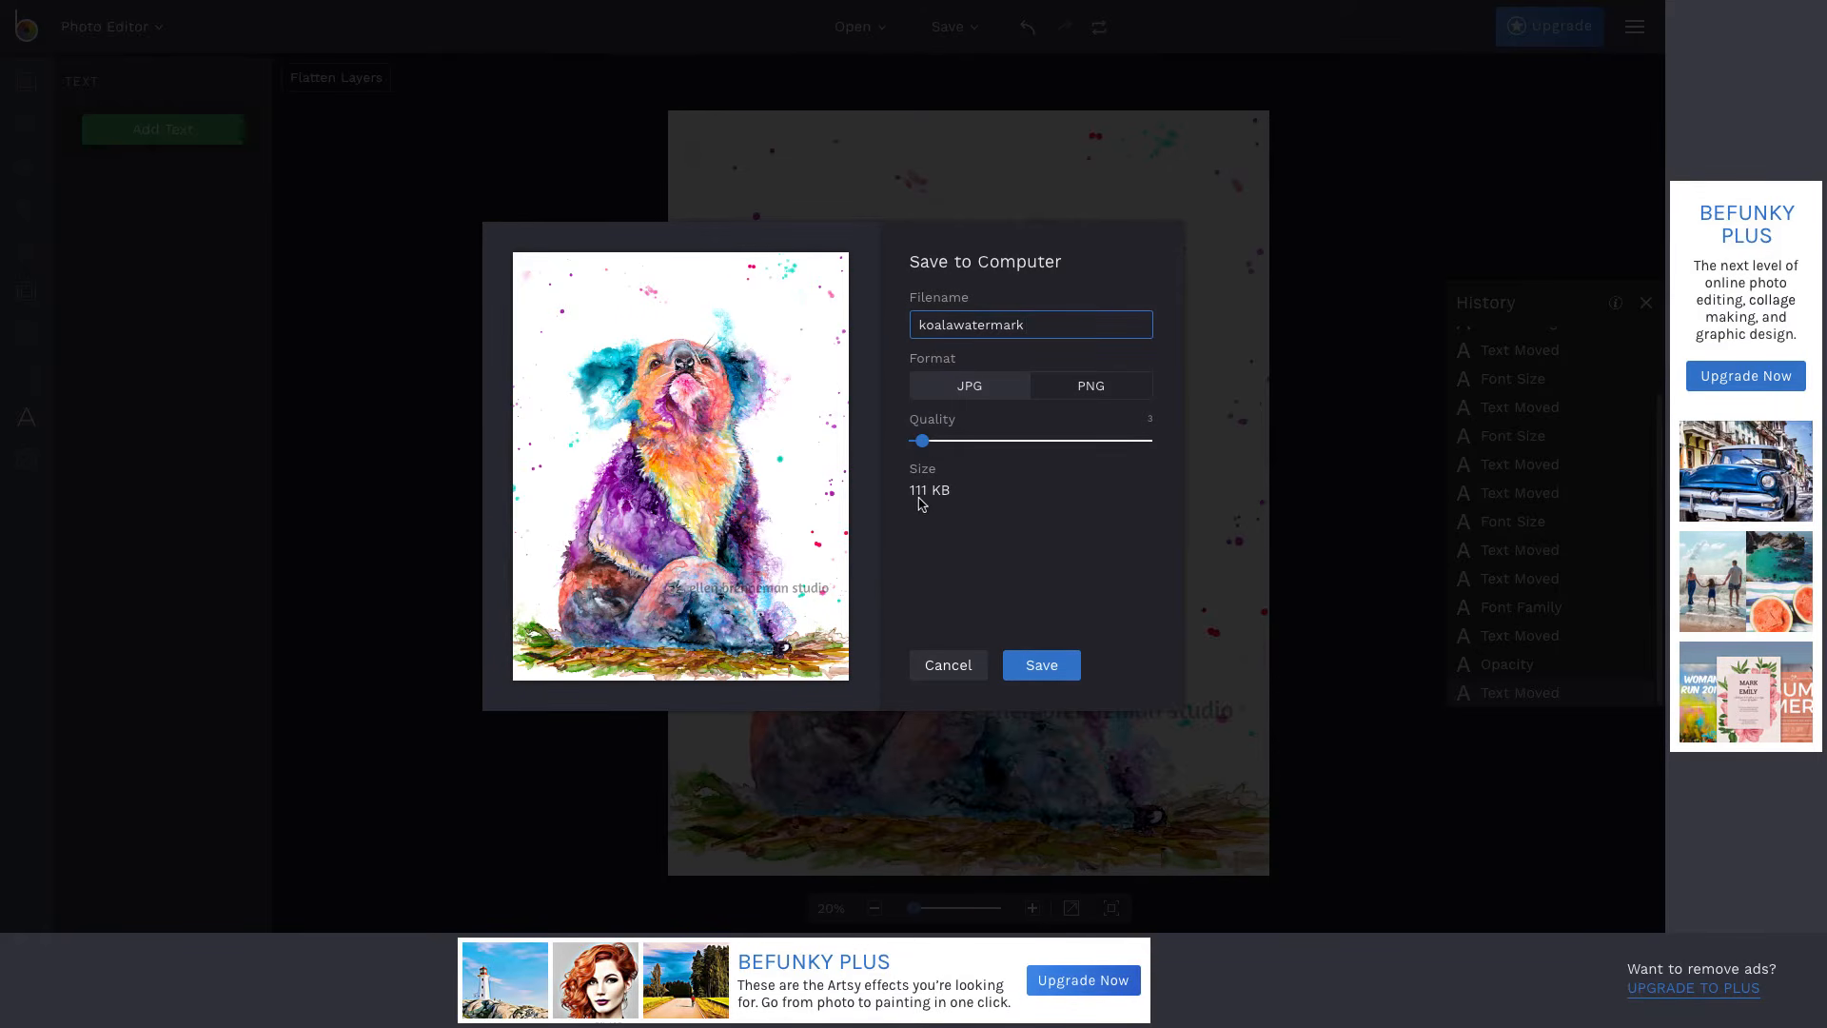
Try the JPG quality at 100, return it to near the lowest setting, and save the file.
{"action": "left_click_drag", "start_coordinate": [922, 441], "coordinate": [1167, 452]}
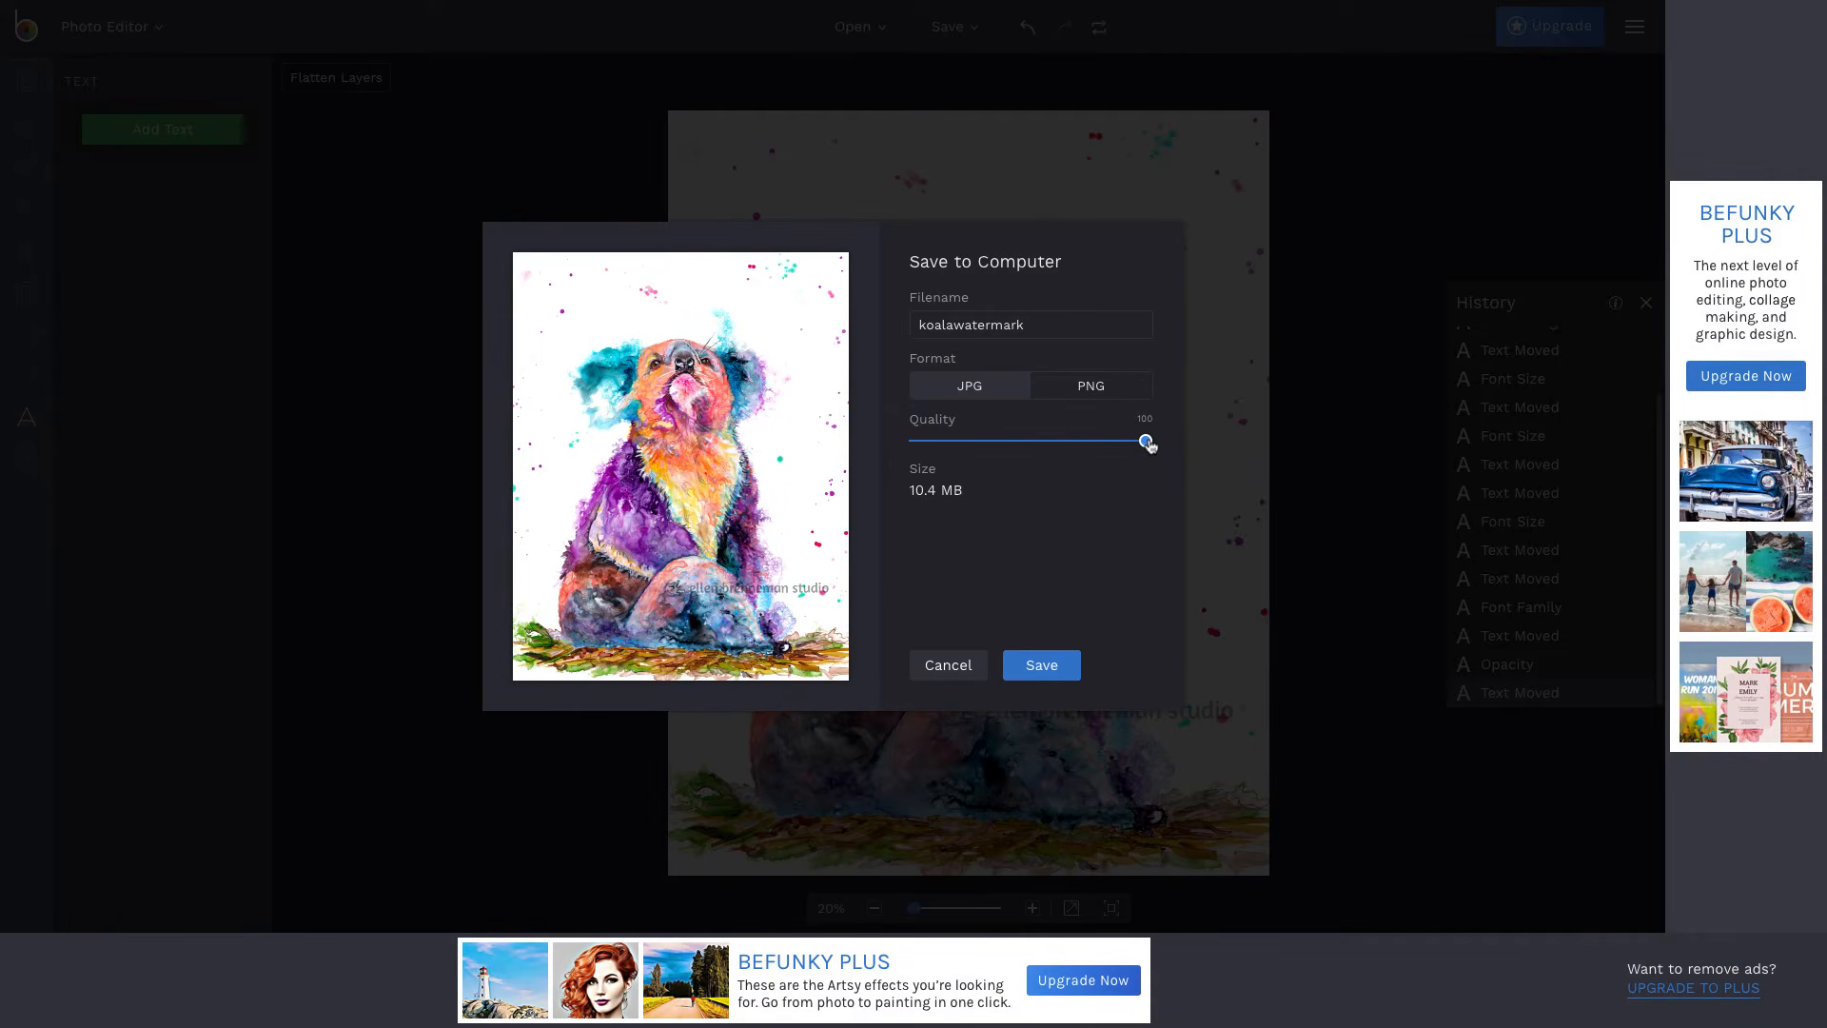
{"action": "left_click_drag", "start_coordinate": [1149, 445], "coordinate": [920, 443]}
{"action": "left_click", "coordinate": [1052, 666]}
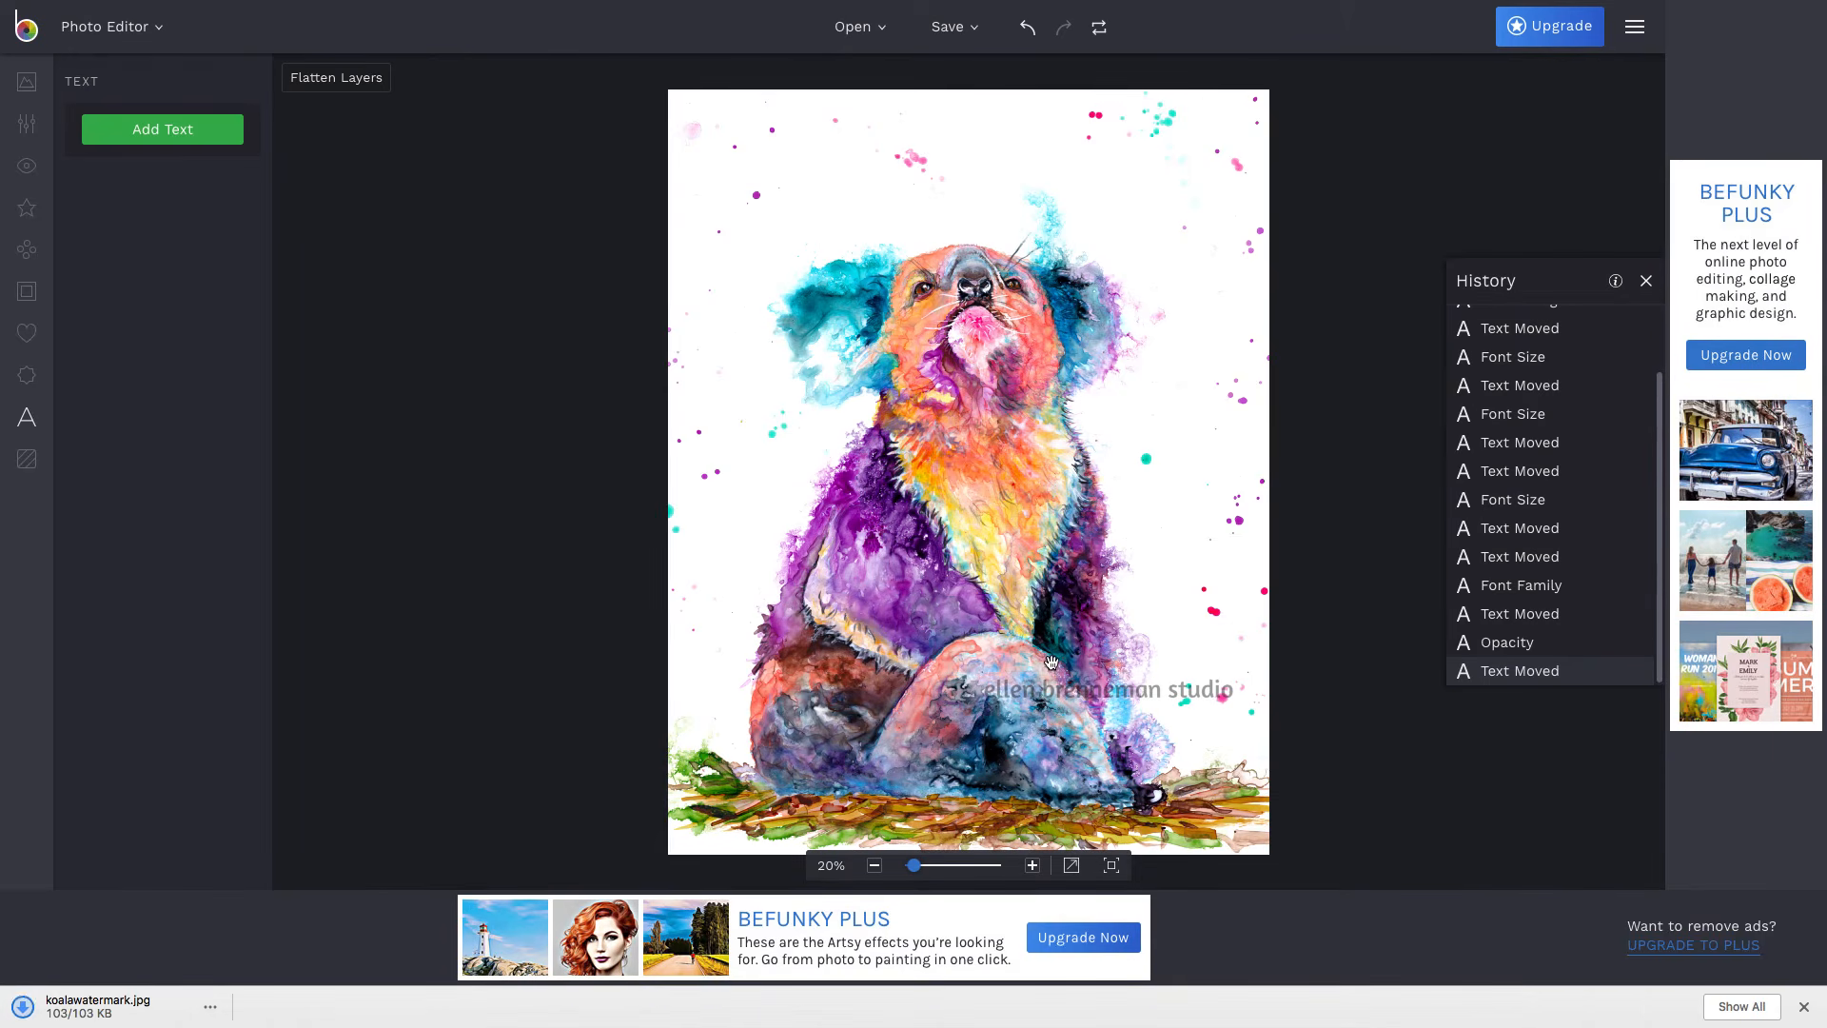